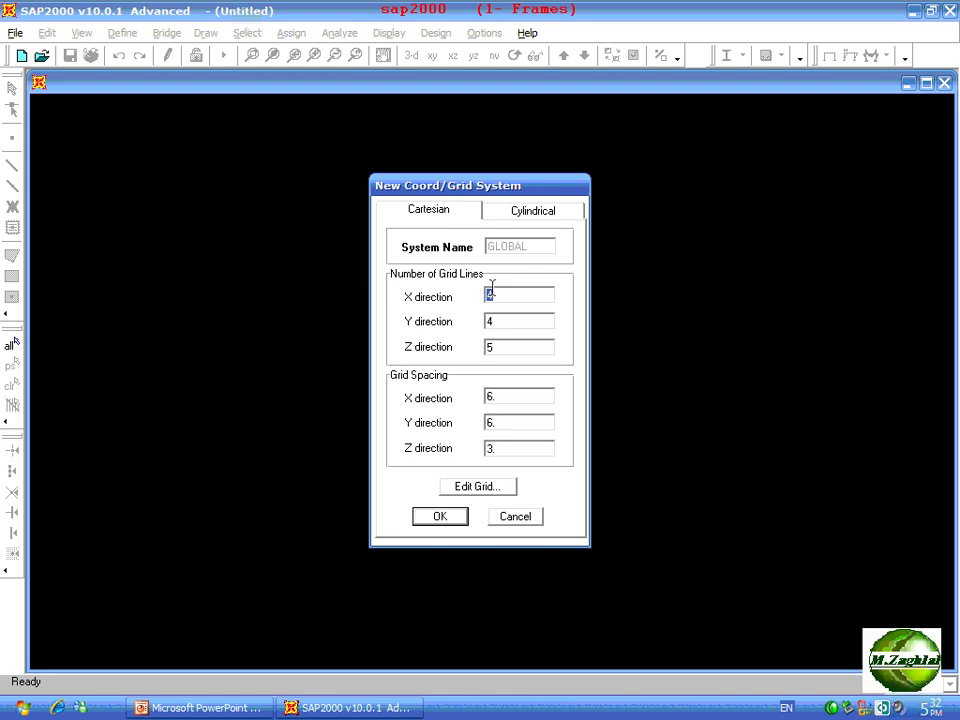
# Step: Set the number of grid lines to 0 in the X, Y and Z directions
pyautogui.write('0')
pyautogui.doubleClick(517, 319)
pyautogui.write('0')
pyautogui.doubleClick(522, 347)
pyautogui.doubleClick(508, 320)
pyautogui.doubleClick(508, 346)
pyautogui.moveTo(381, 268)
pyautogui.mouseDown()
pyautogui.moveTo(501, 303)
pyautogui.moveTo(573, 363)
pyautogui.mouseUp()
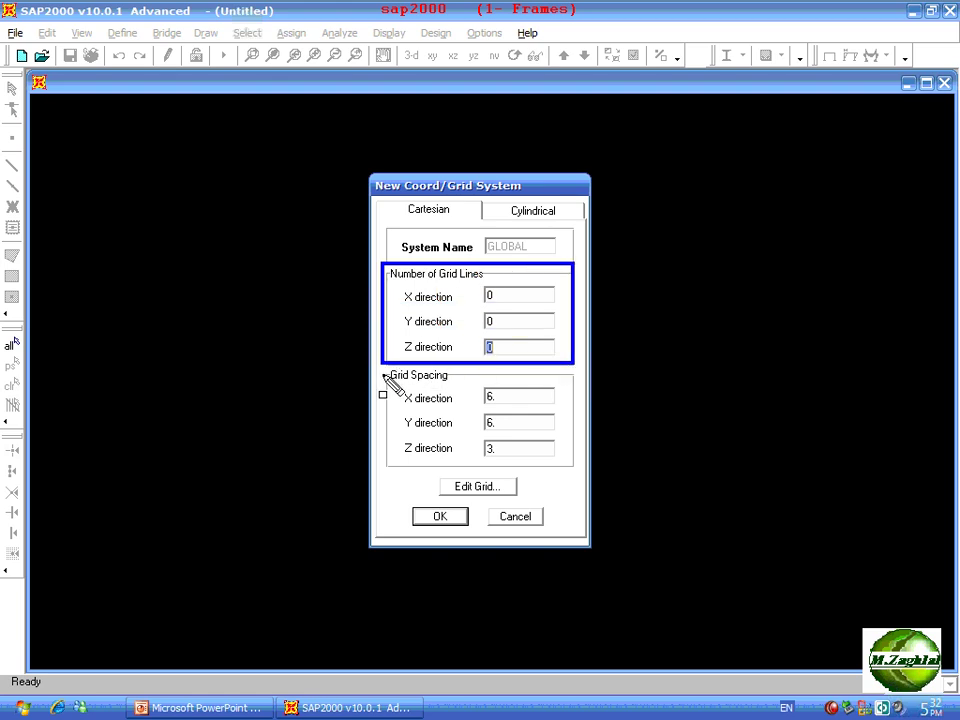
pyautogui.moveTo(388, 381)
pyautogui.mouseDown()
pyautogui.moveTo(413, 370)
pyautogui.moveTo(471, 386)
pyautogui.moveTo(536, 424)
pyautogui.moveTo(561, 467)
pyautogui.moveTo(574, 467)
pyautogui.mouseUp()
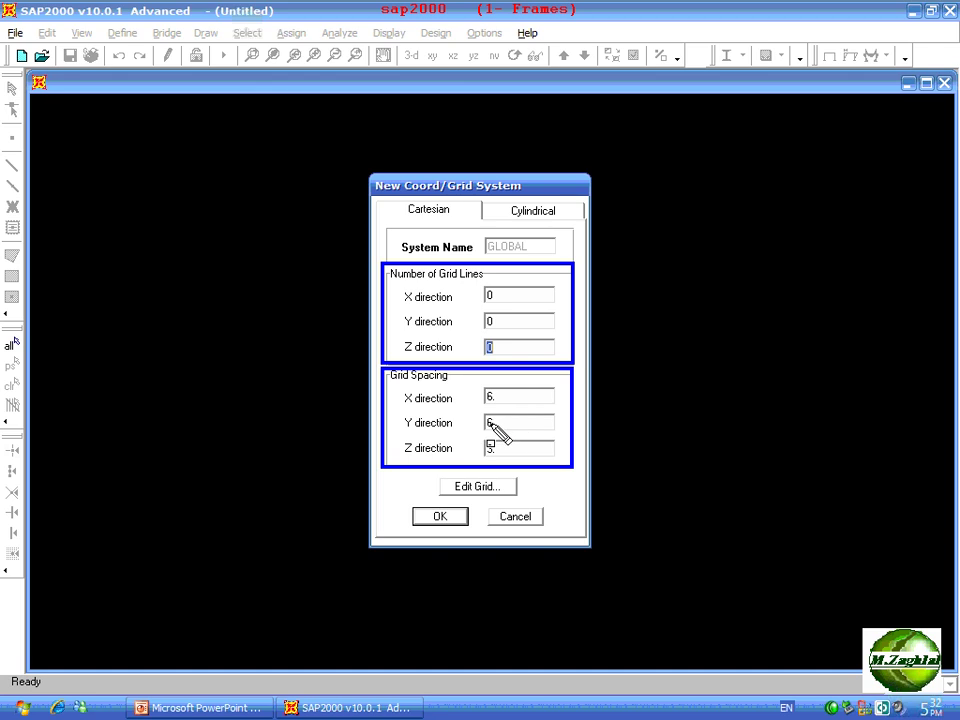
pyautogui.press('Escape')
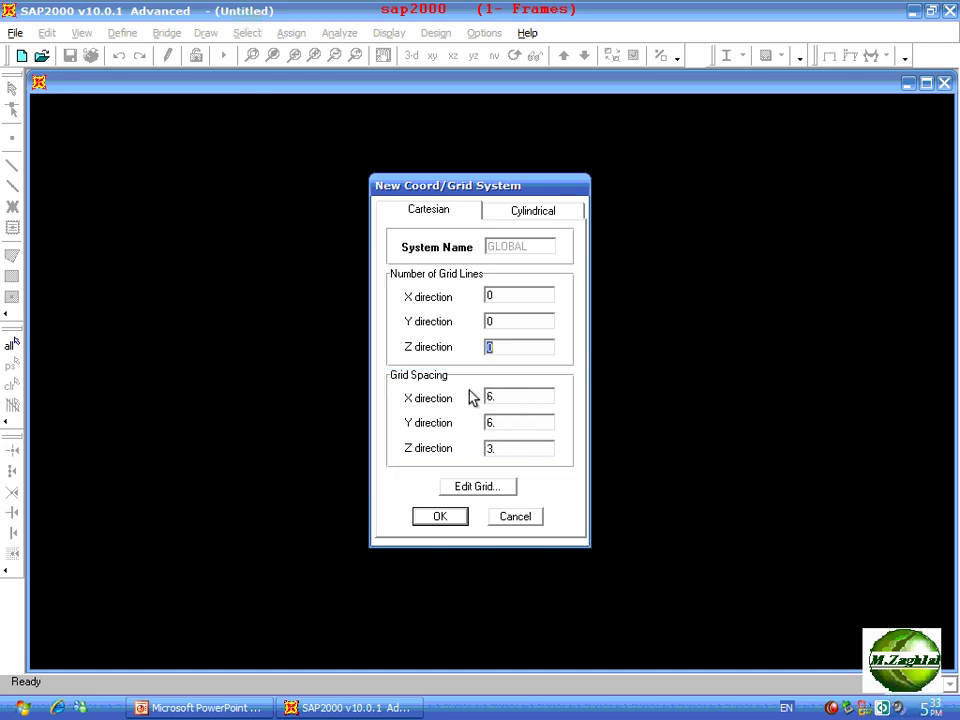
pyautogui.click(505, 318)
pyautogui.click(504, 297)
# Step: Open the detailed grid data editor for the GLOBAL system and display the grids as spacing
pyautogui.click(476, 488)
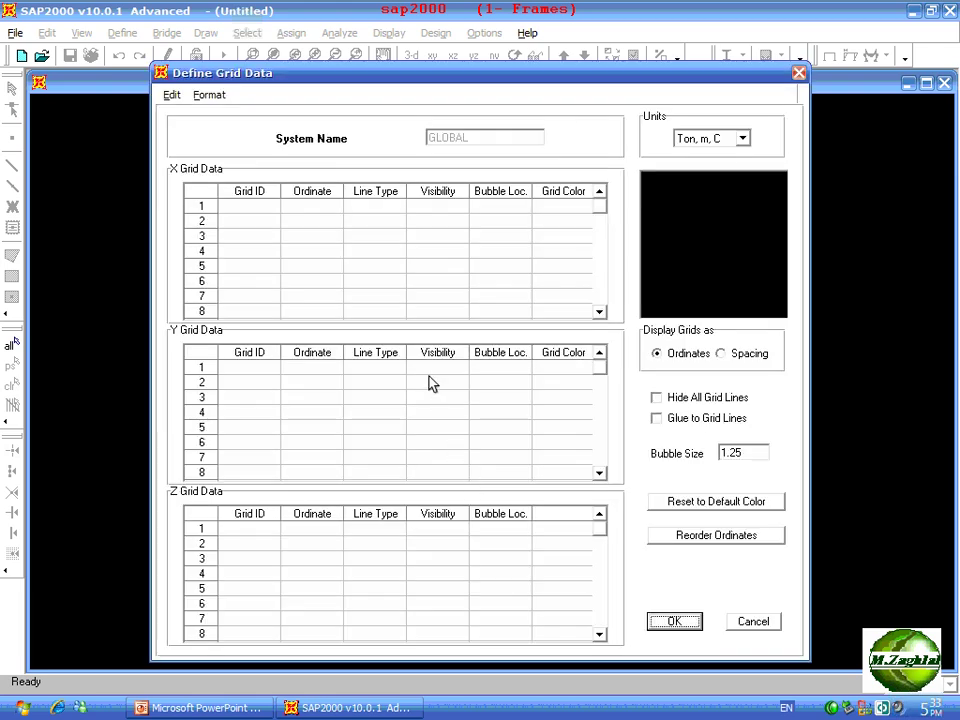
pyautogui.click(686, 354)
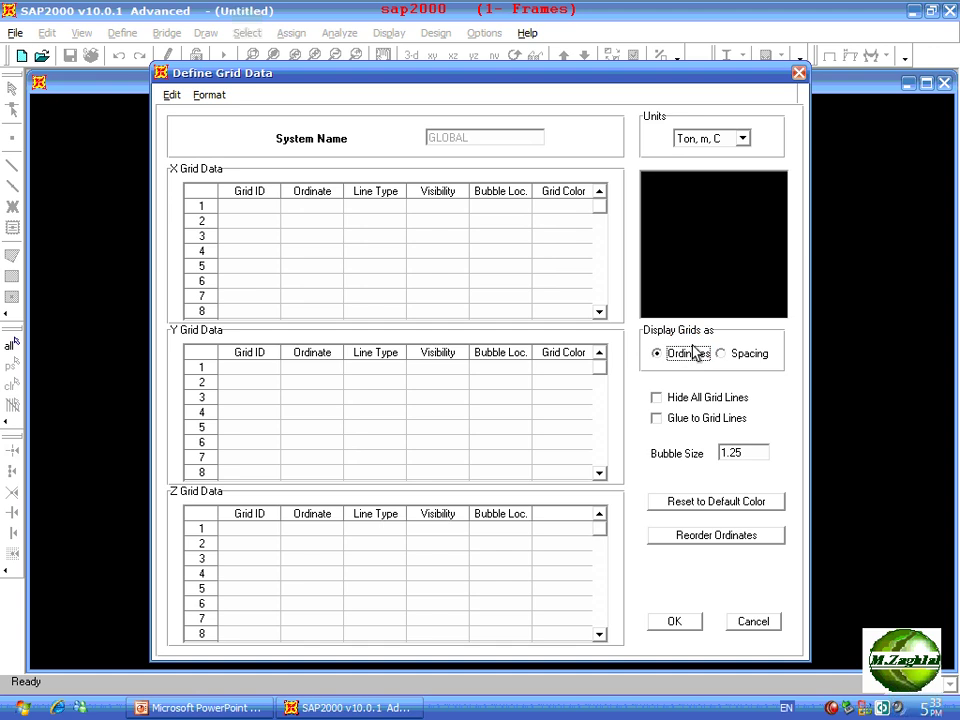
pyautogui.click(732, 358)
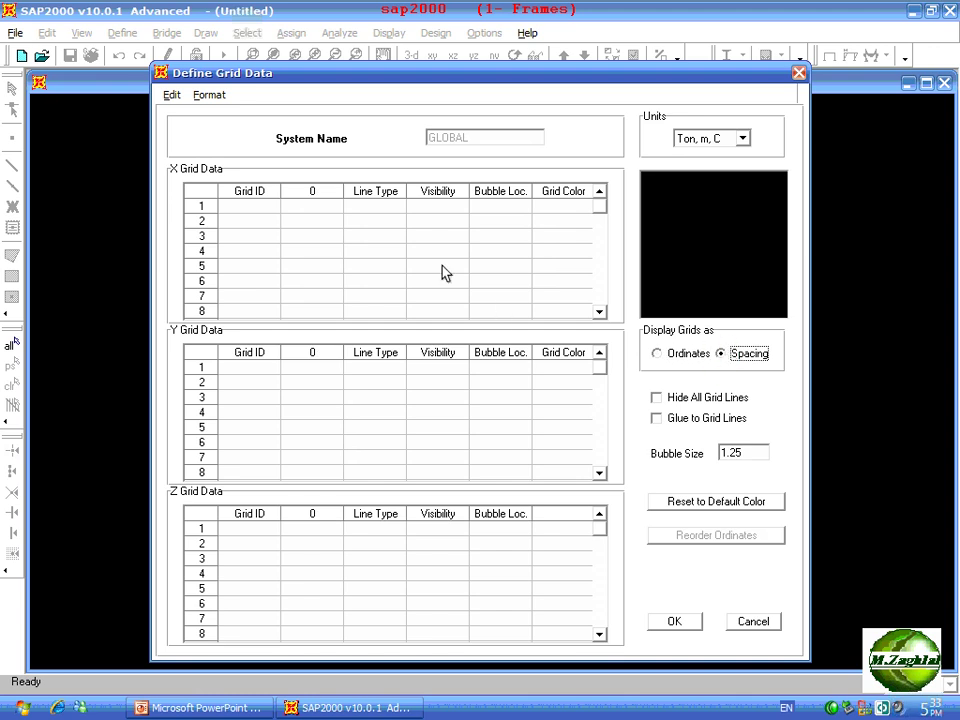
pyautogui.click(252, 207)
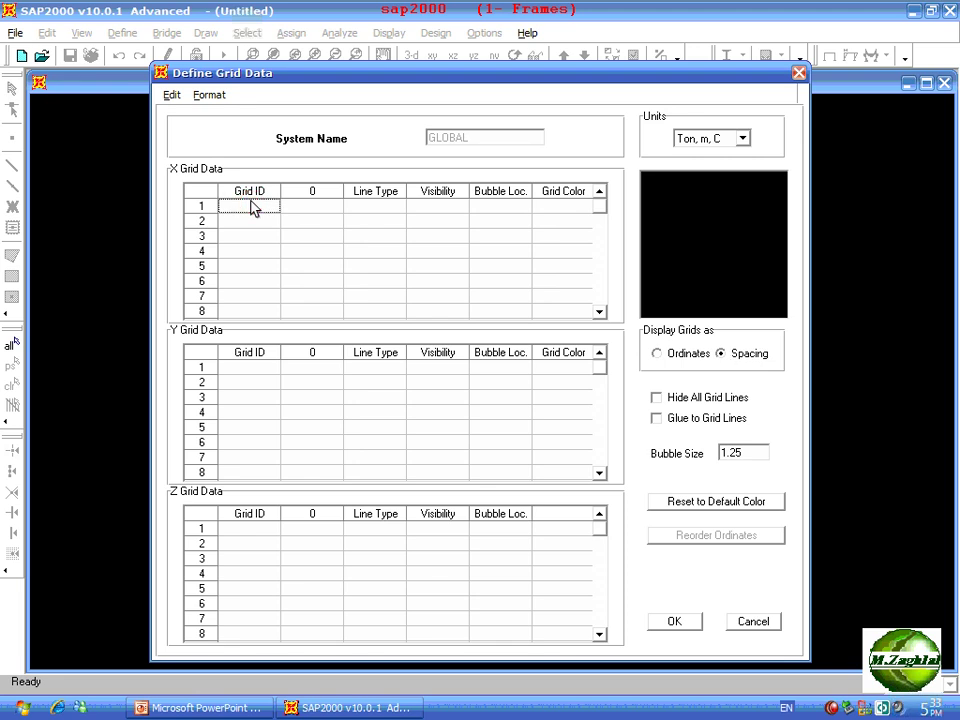
pyautogui.click(309, 206)
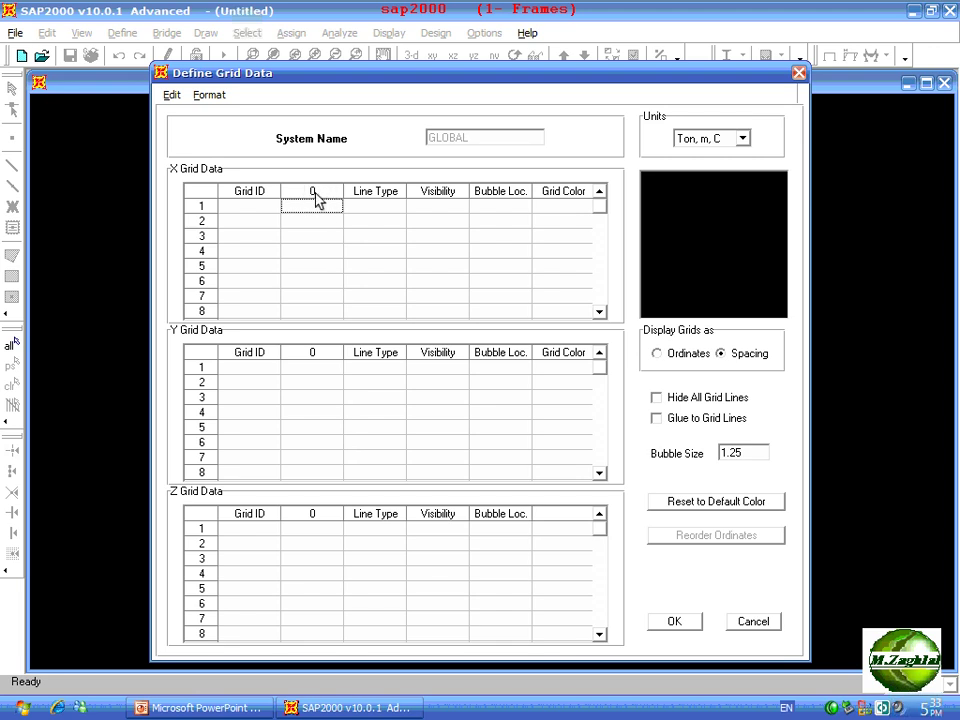
pyautogui.click(312, 194)
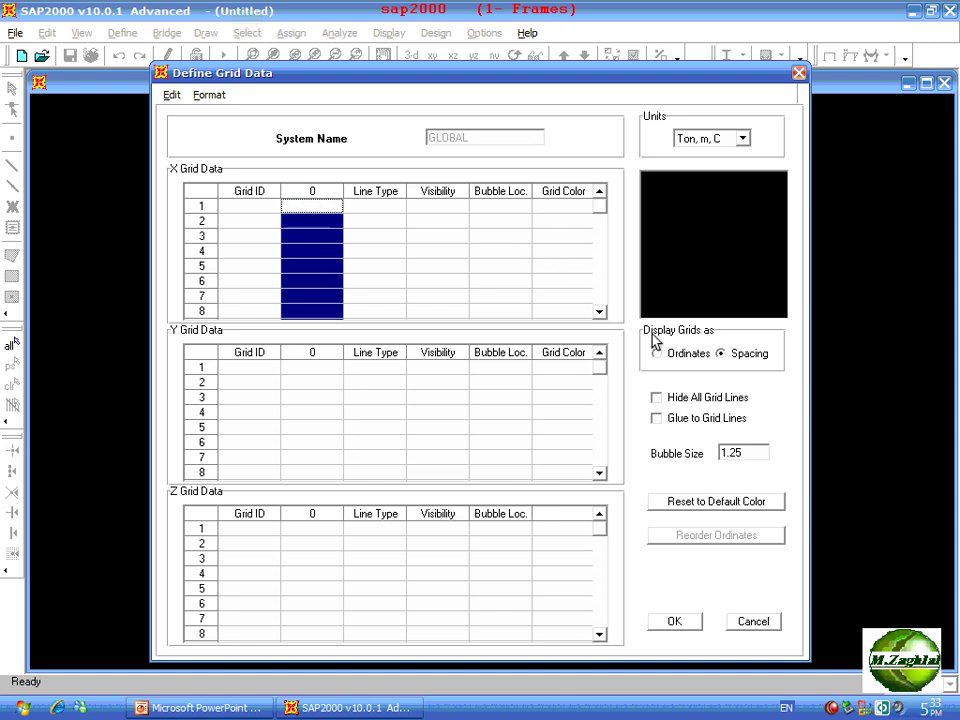
pyautogui.click(688, 356)
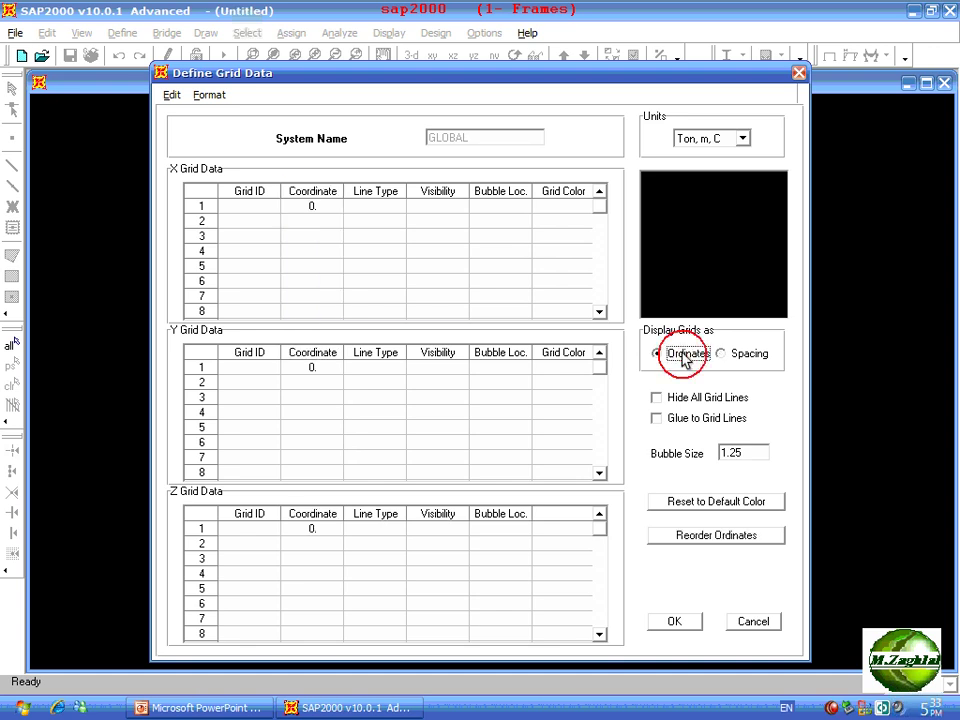
pyautogui.click(745, 356)
pyautogui.click(313, 205)
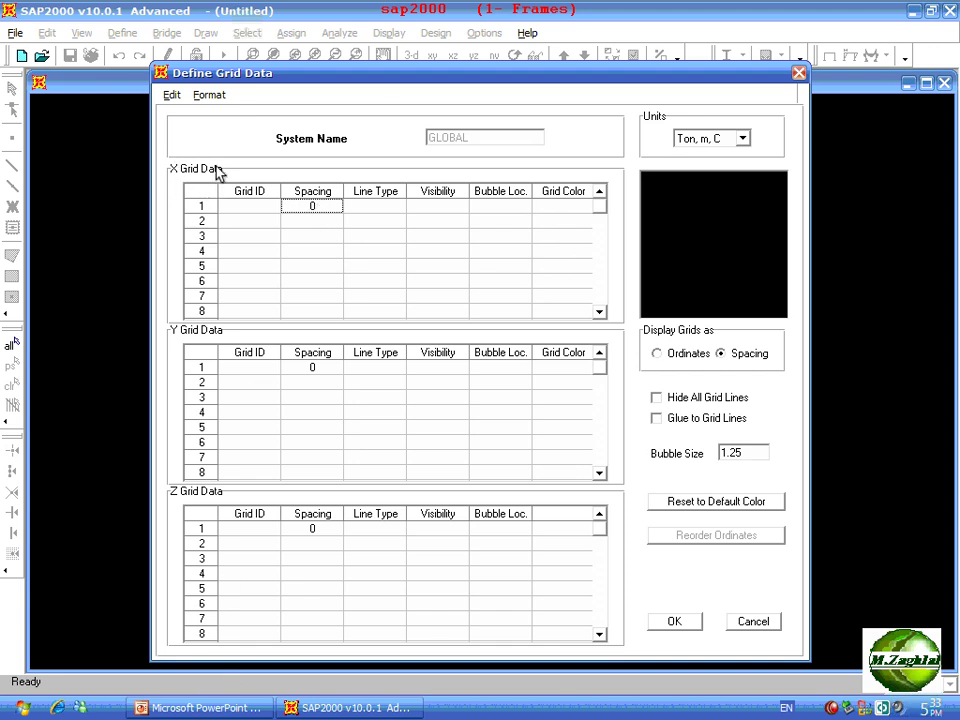
# Step: Check the beam's spans on the PowerPoint slide and enter X grid spacings of 5, 7, 7, 2 and 0 m in SAP2000
pyautogui.click(201, 708)
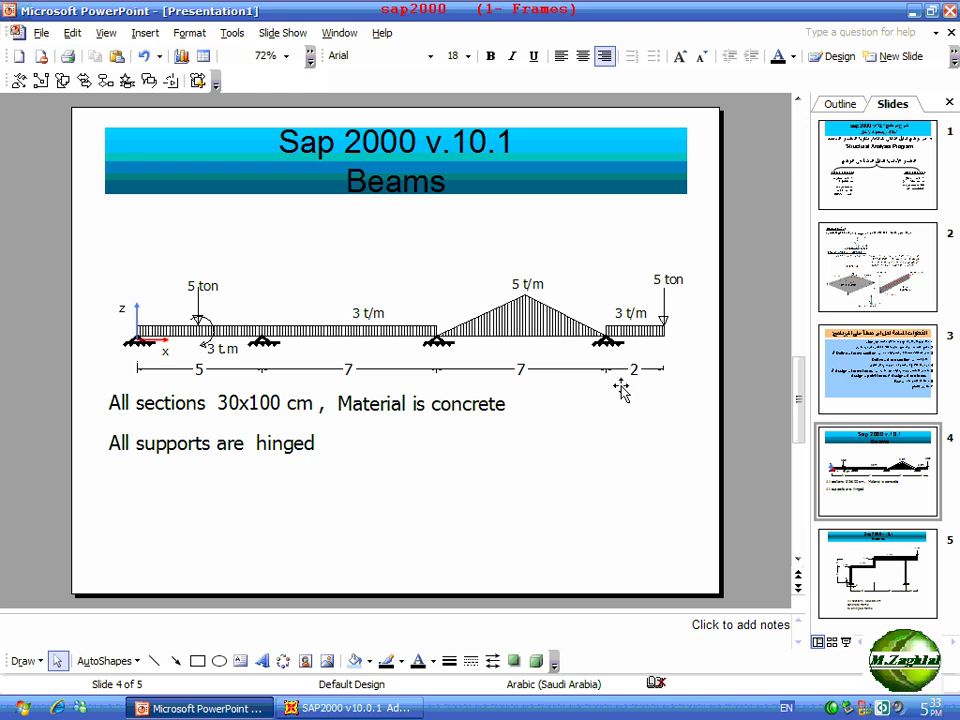
pyautogui.click(225, 706)
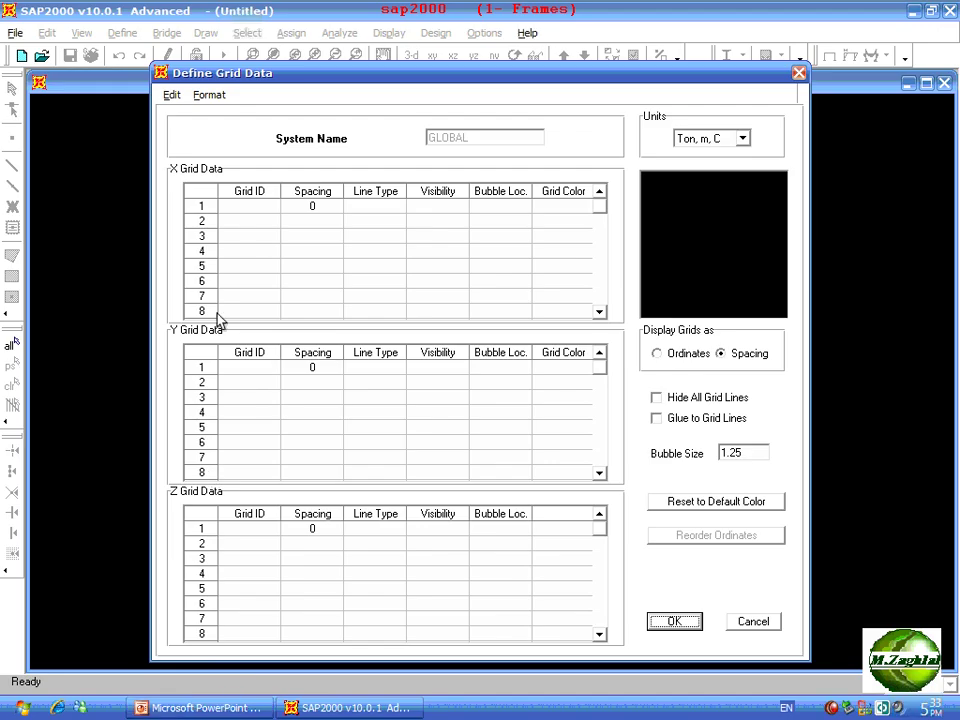
pyautogui.click(311, 207)
pyautogui.write('0')
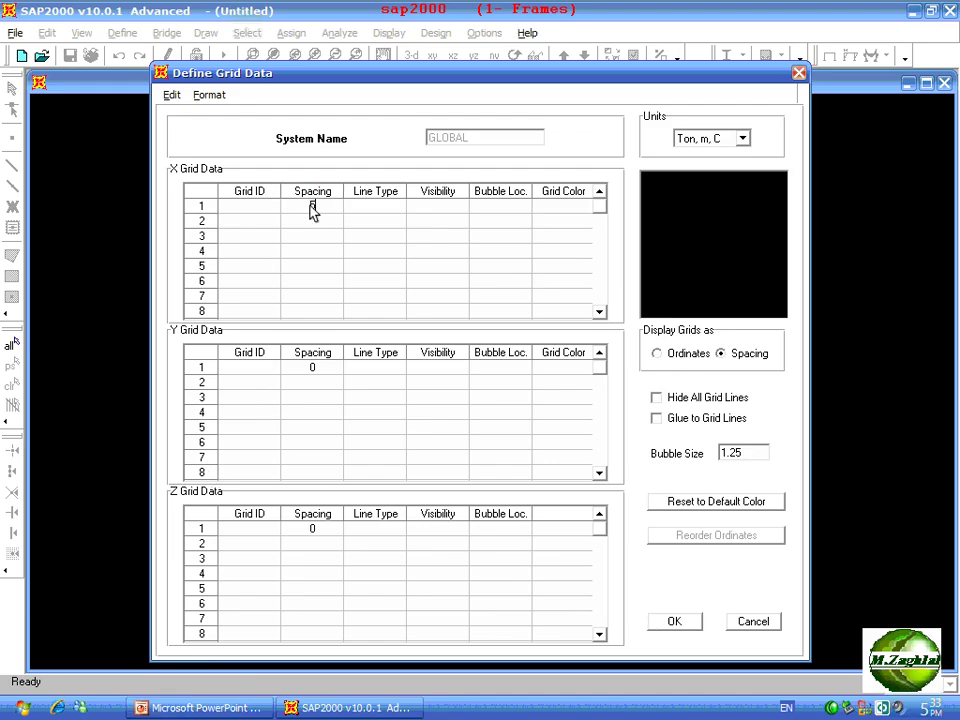
pyautogui.press('Return')
pyautogui.write('7')
pyautogui.press('Return')
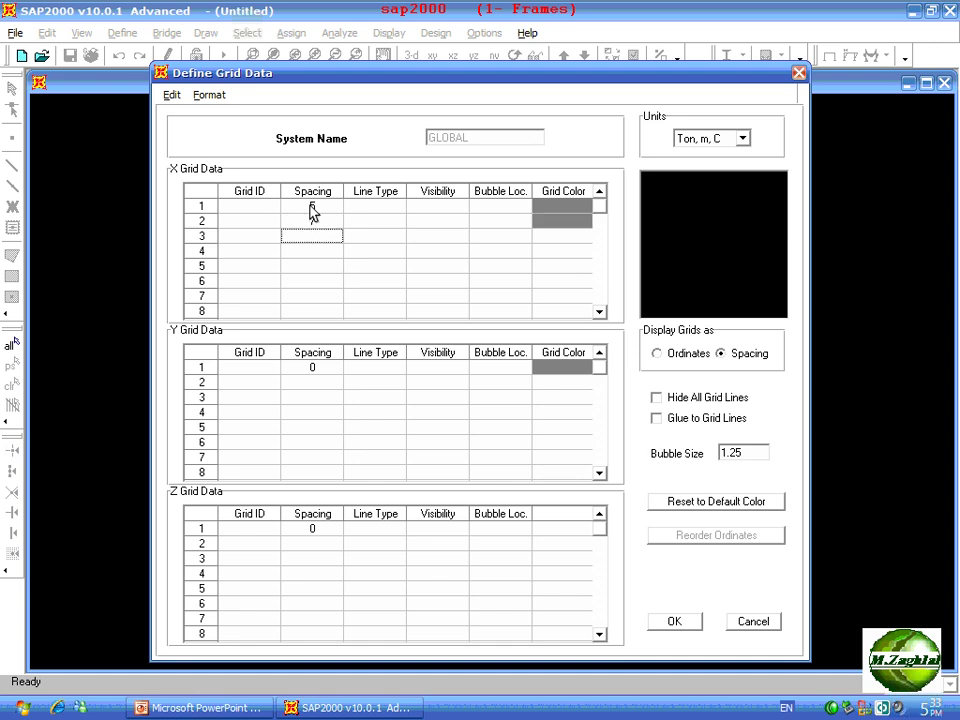
pyautogui.write('7')
pyautogui.press('Return')
pyautogui.write('2')
pyautogui.press('Return')
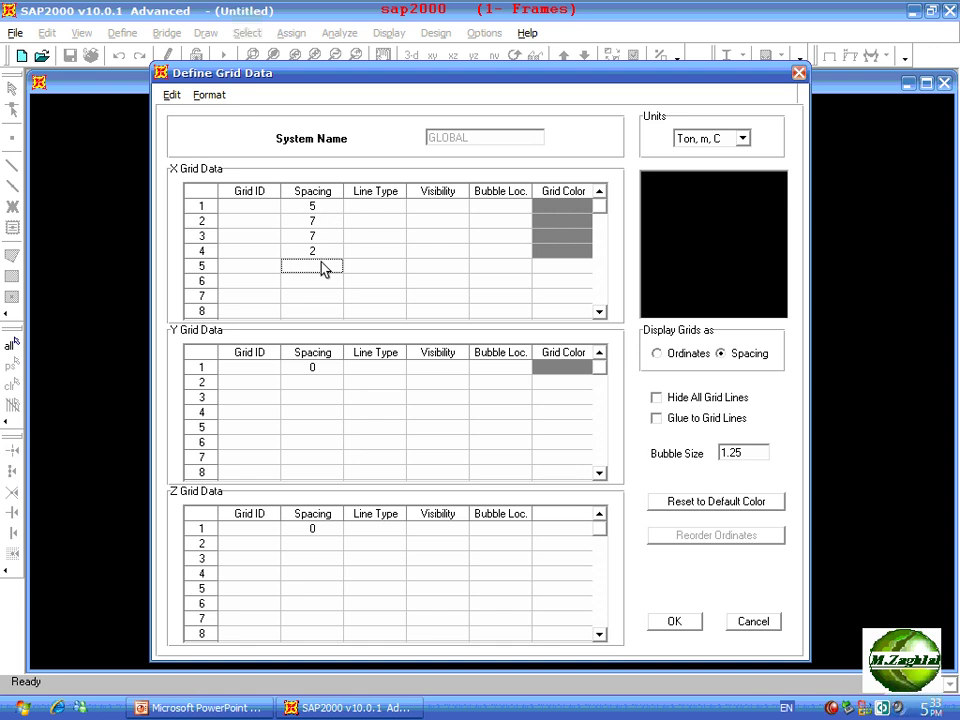
pyautogui.write('0')
pyautogui.press('Return')
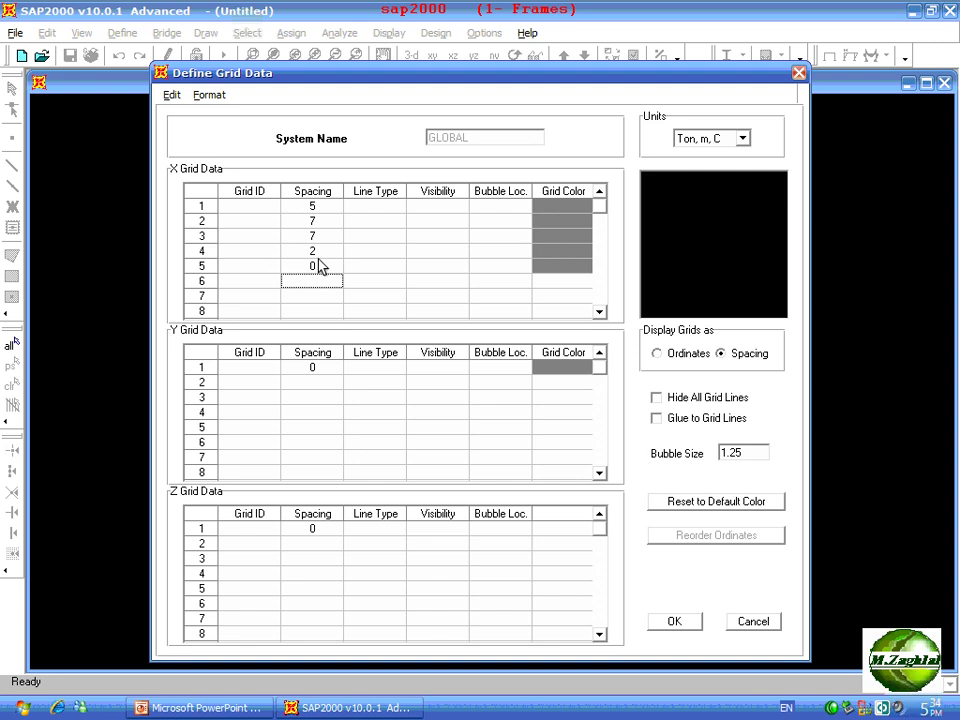
# Step: Label the five X grid lines with the grid IDs 1, 2, 3, 4 and 5
pyautogui.click(252, 205)
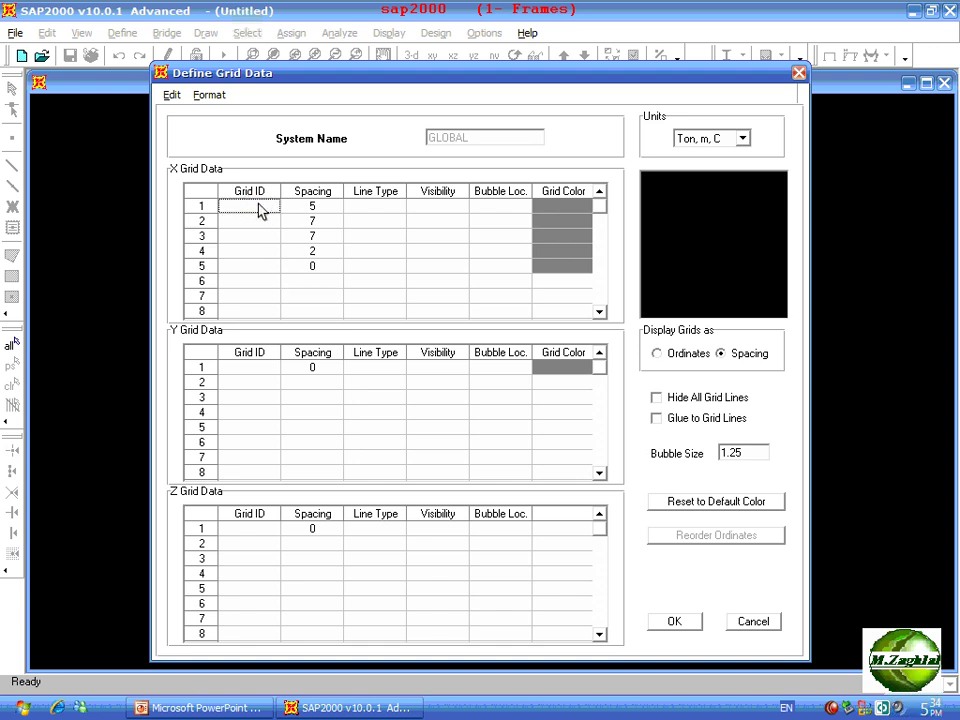
pyautogui.write('1')
pyautogui.press('Down')
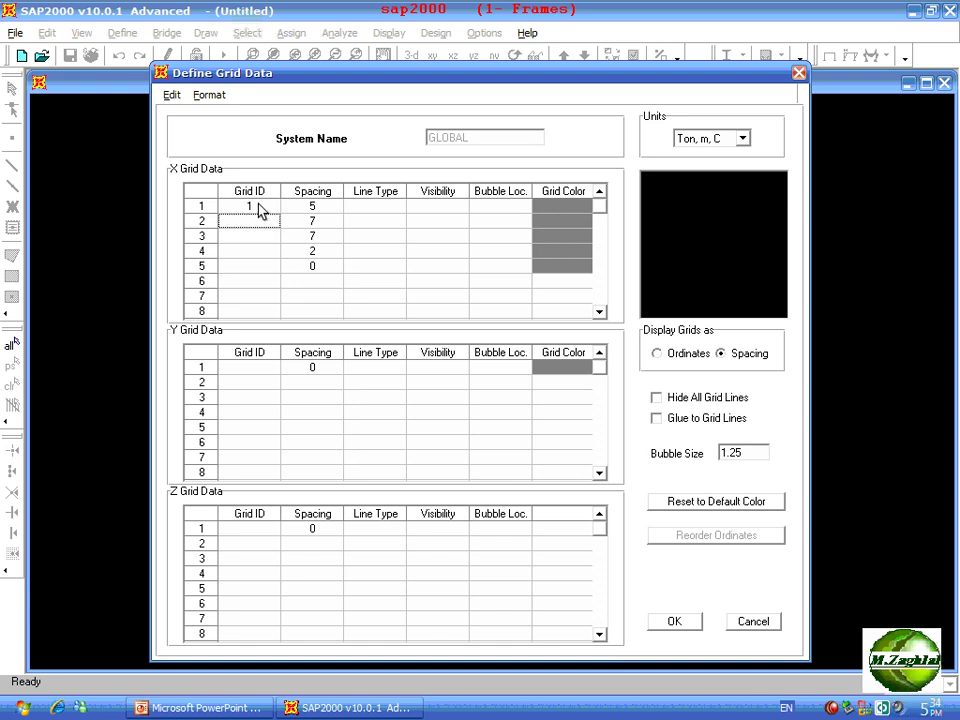
pyautogui.write('2')
pyautogui.press('Down')
pyautogui.write('3')
pyautogui.press('Down')
pyautogui.write('4')
pyautogui.press('Down')
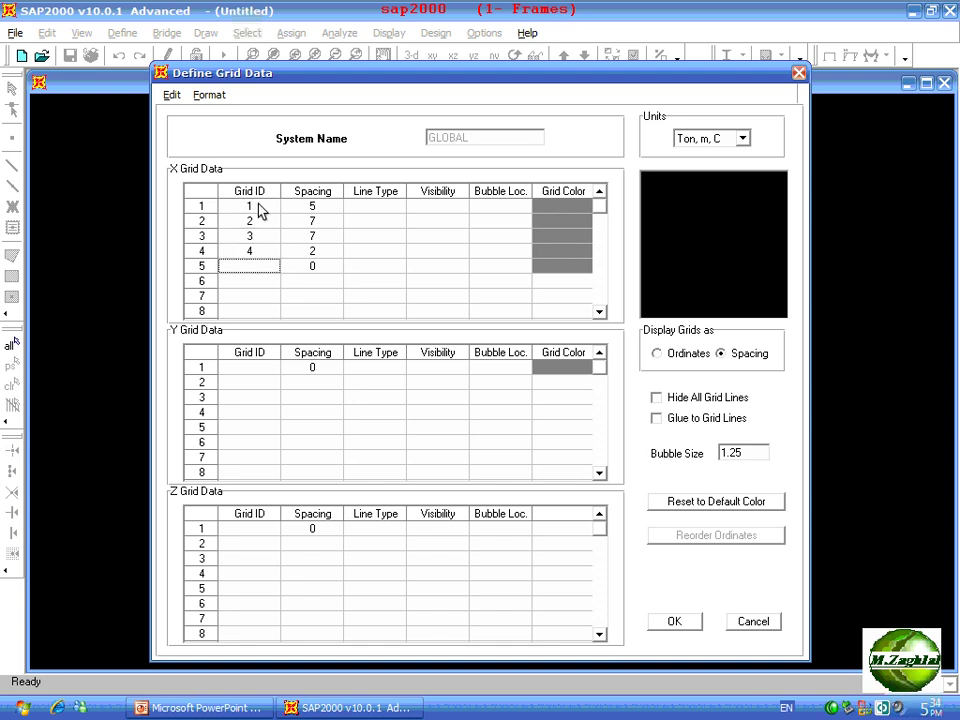
pyautogui.write('5')
pyautogui.press('Down')
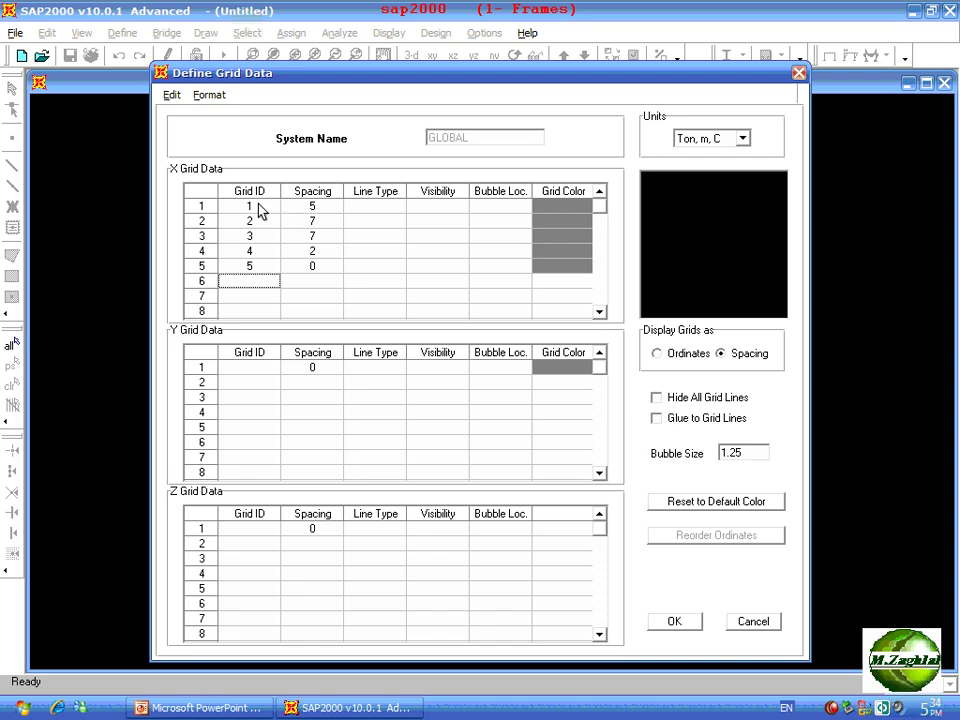
pyautogui.press('Up')
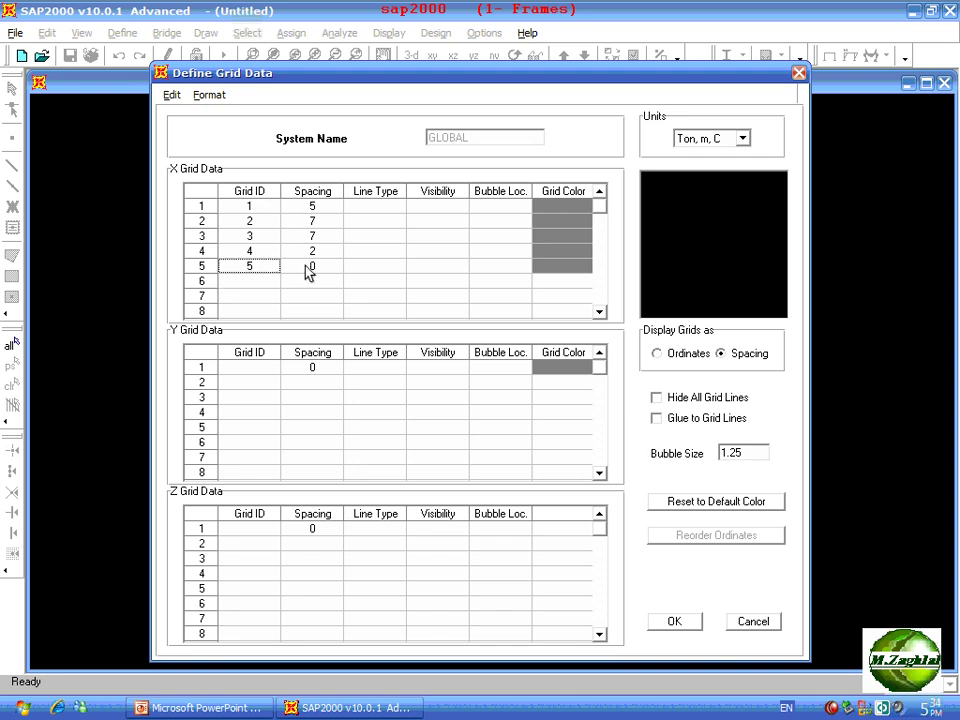
pyautogui.click(308, 268)
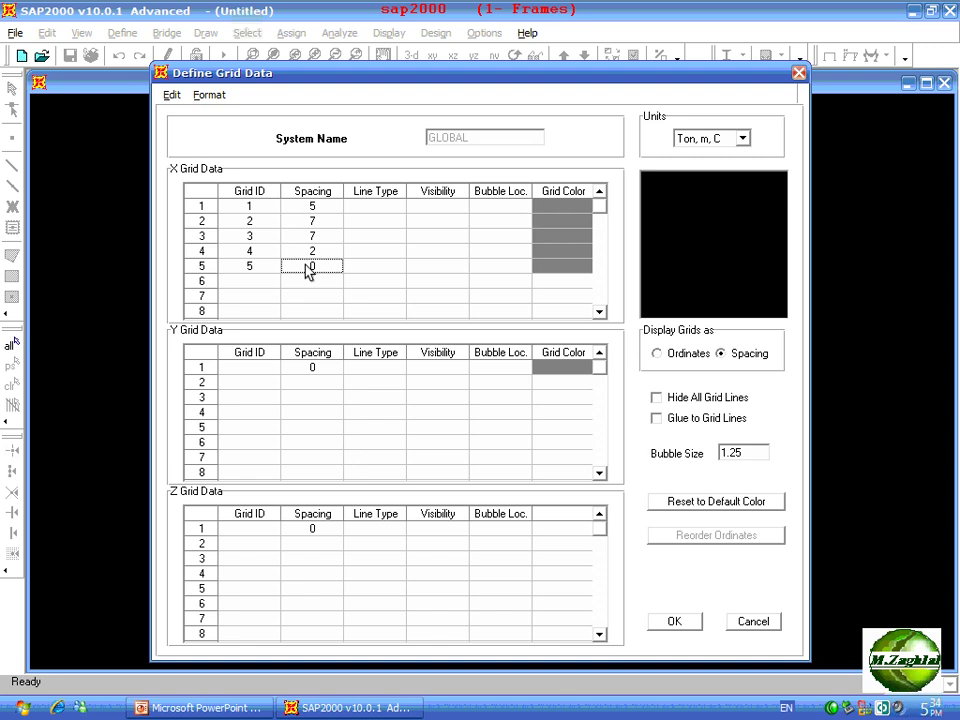
pyautogui.click(305, 368)
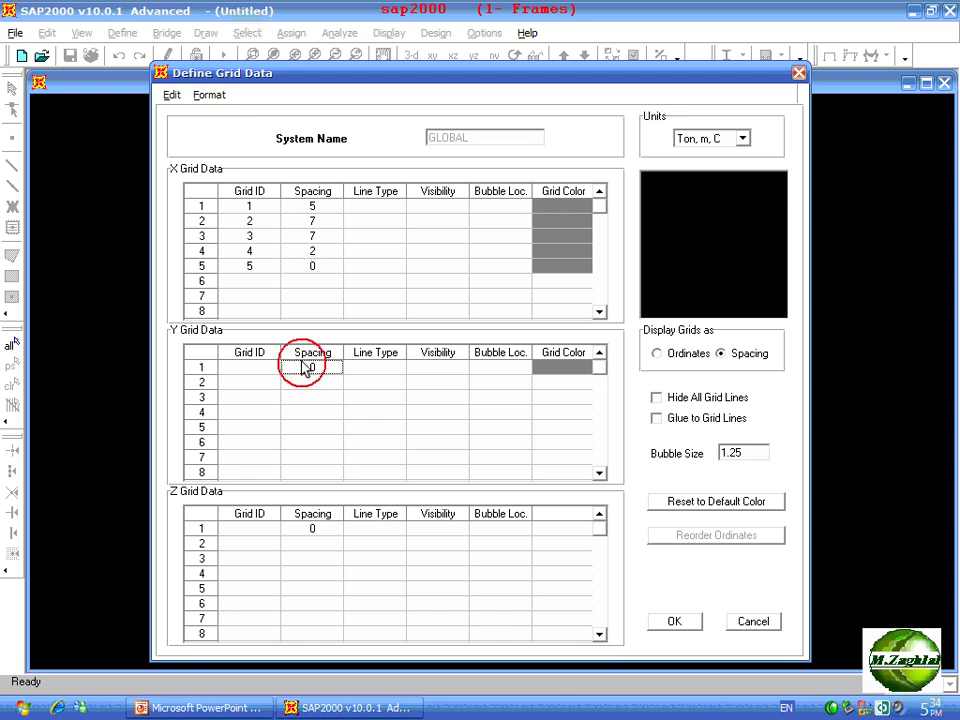
pyautogui.click(313, 526)
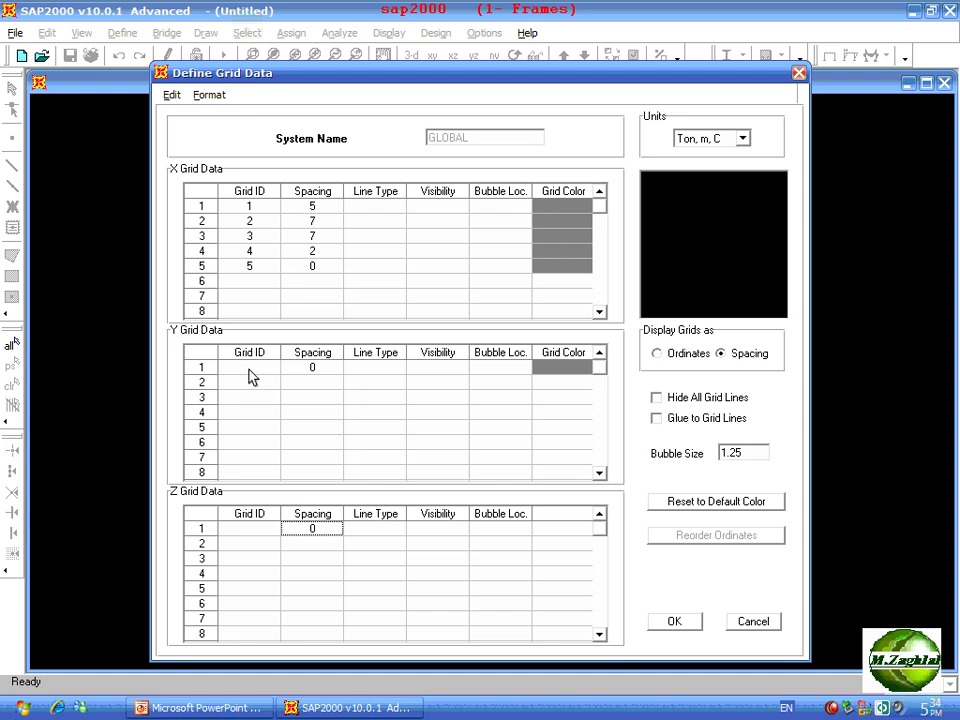
pyautogui.click(313, 370)
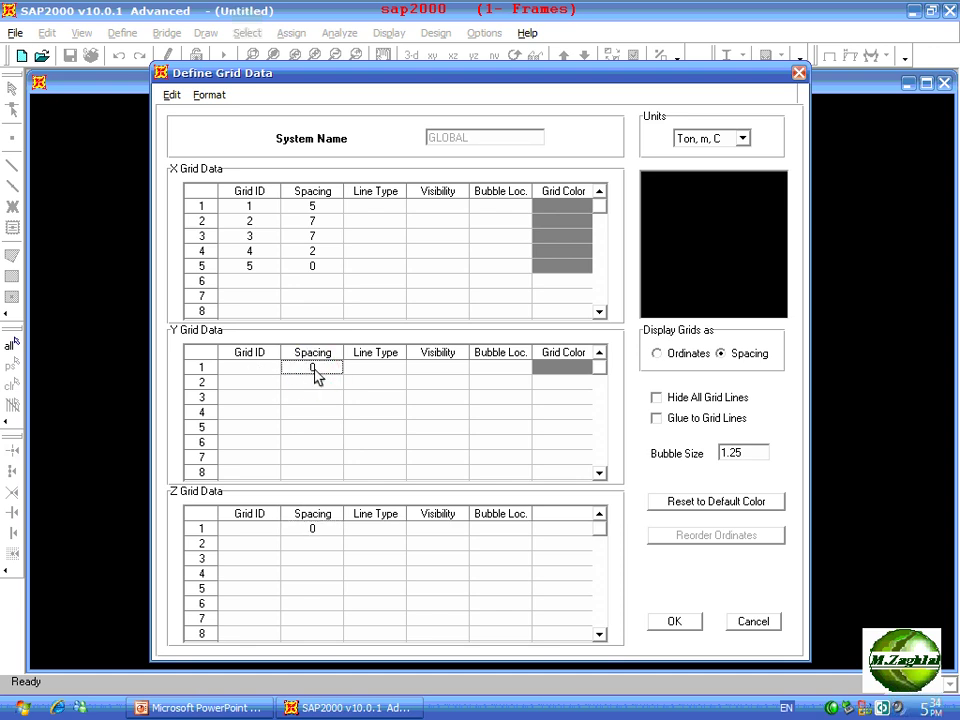
pyautogui.click(313, 369)
pyautogui.click(313, 528)
pyautogui.click(307, 370)
pyautogui.click(314, 530)
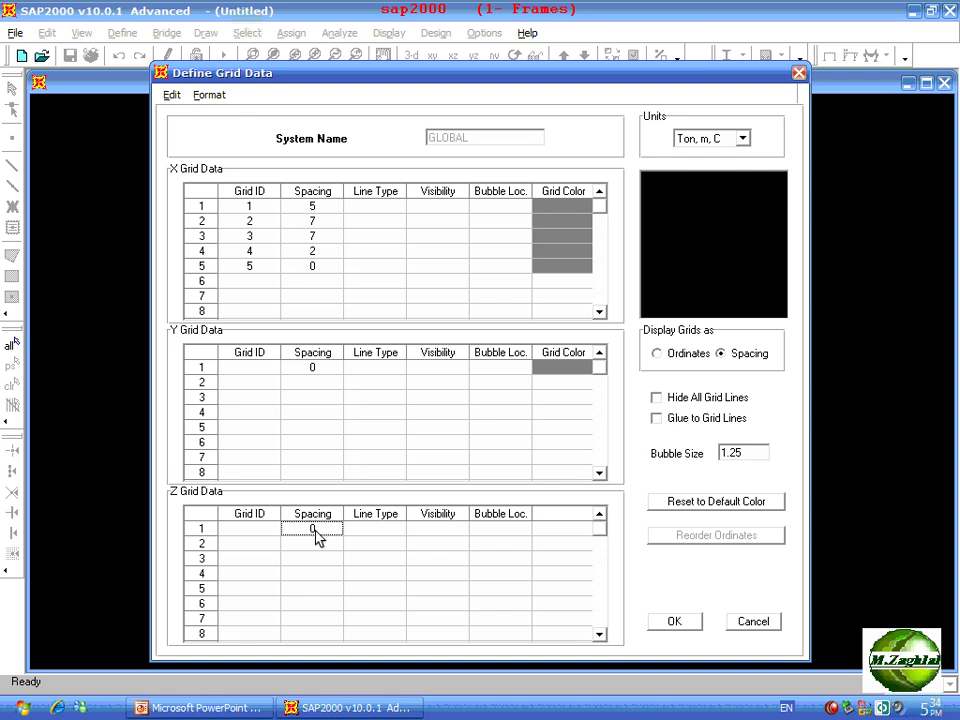
pyautogui.moveTo(510, 80)
pyautogui.mouseDown()
pyautogui.moveTo(518, 97)
pyautogui.moveTo(514, 77)
pyautogui.mouseUp()
pyautogui.click(317, 364)
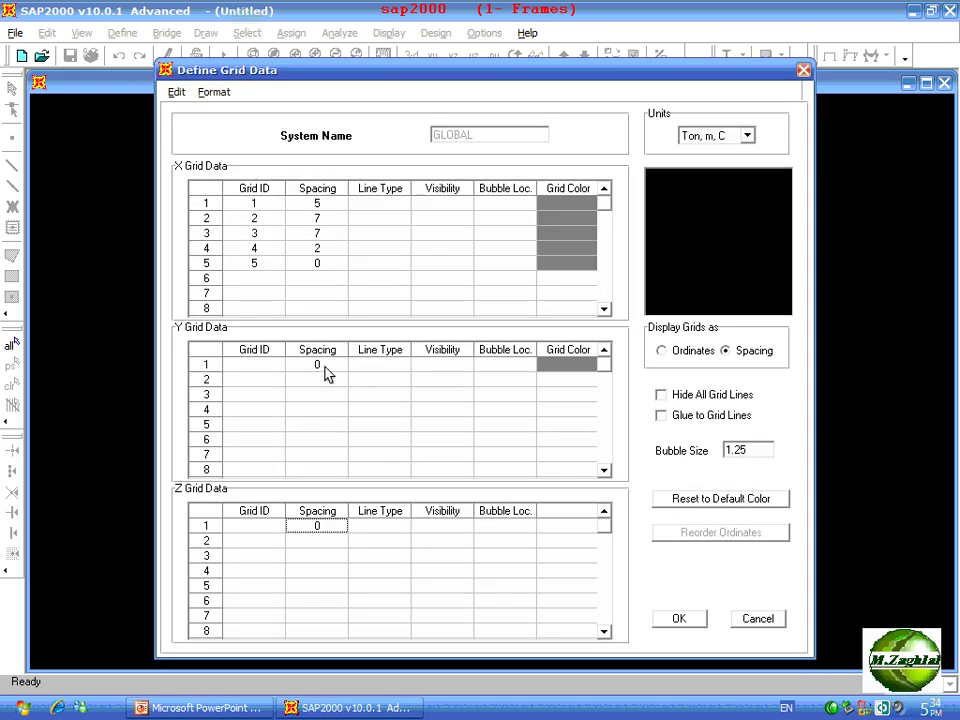
pyautogui.click(330, 530)
# Step: Reduce the grid bubble size and accept the grid data
pyautogui.click(759, 449)
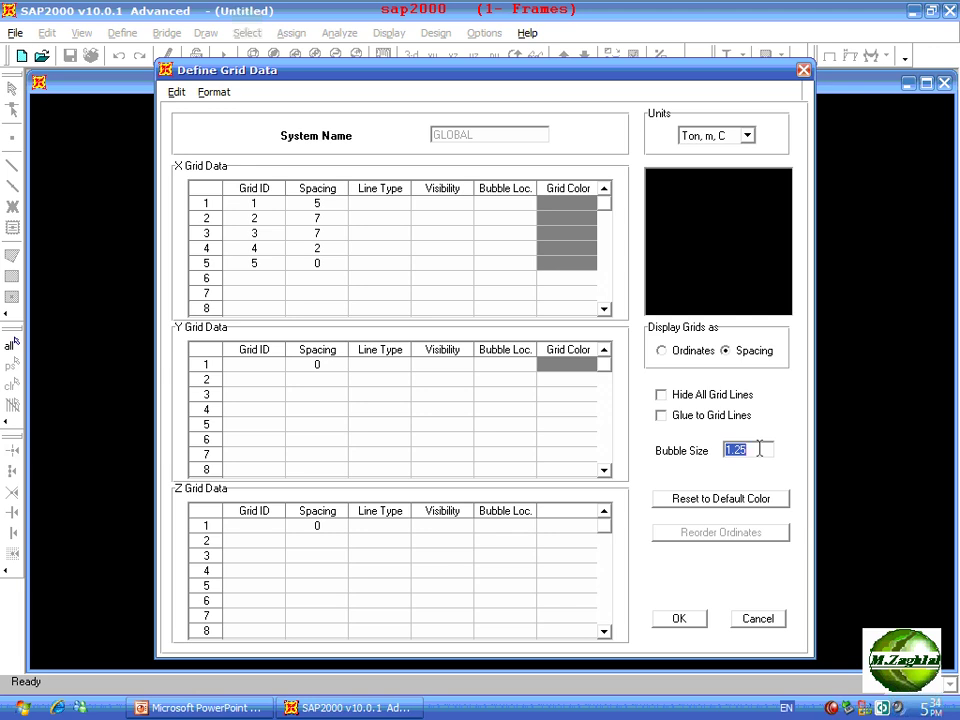
pyautogui.click(759, 449)
pyautogui.write('0')
pyautogui.click(675, 620)
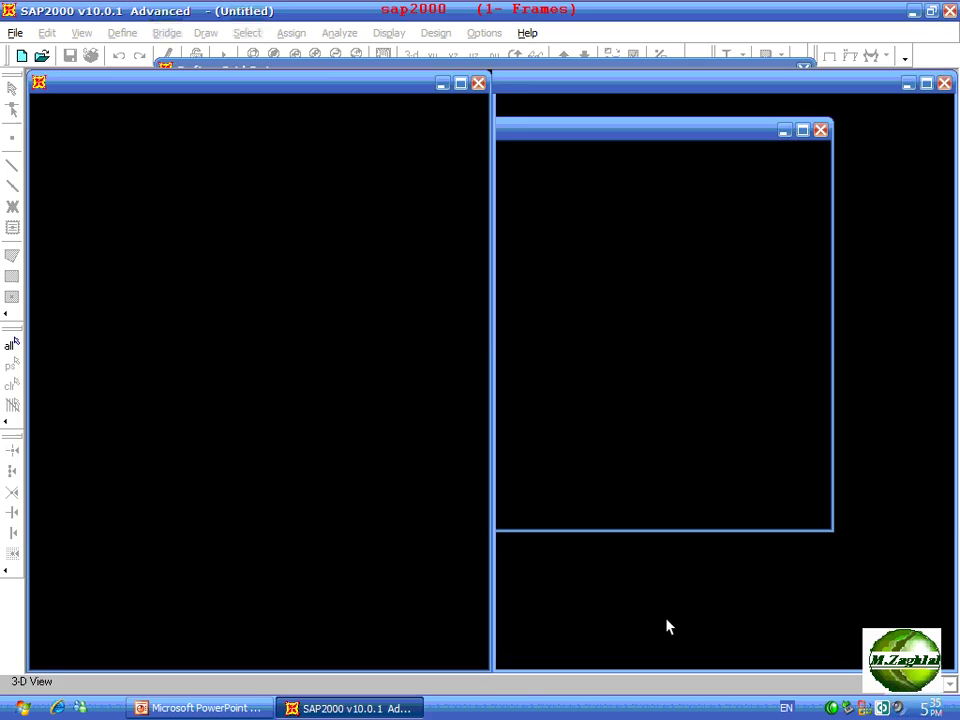
# Step: Keep only one maximized view window and show the X-Z plane at Y=0 in it
pyautogui.click(480, 84)
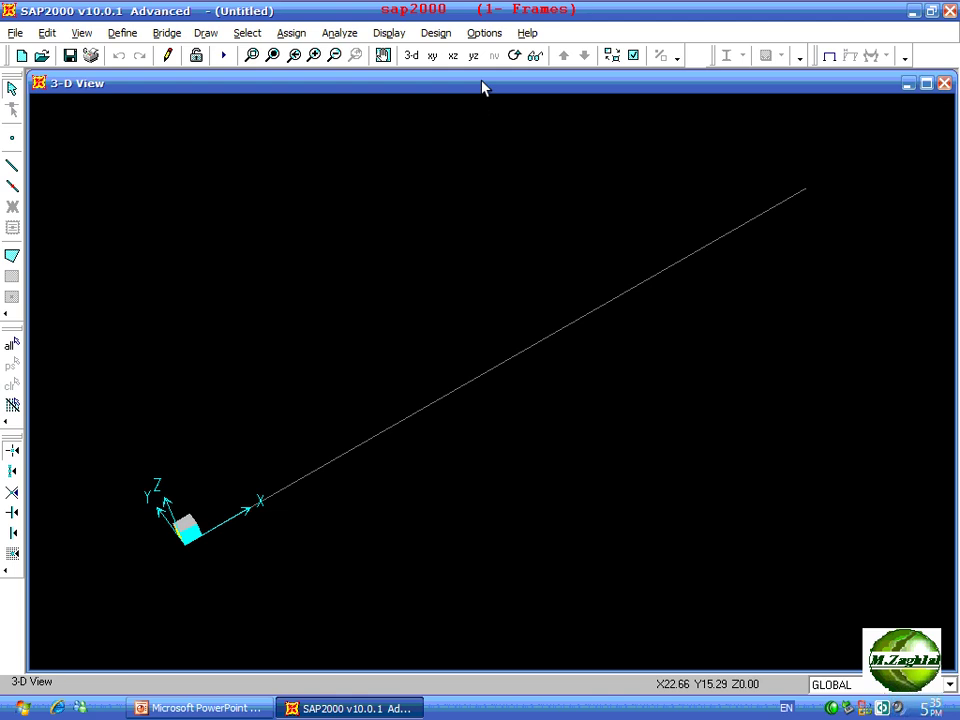
pyautogui.doubleClick(481, 88)
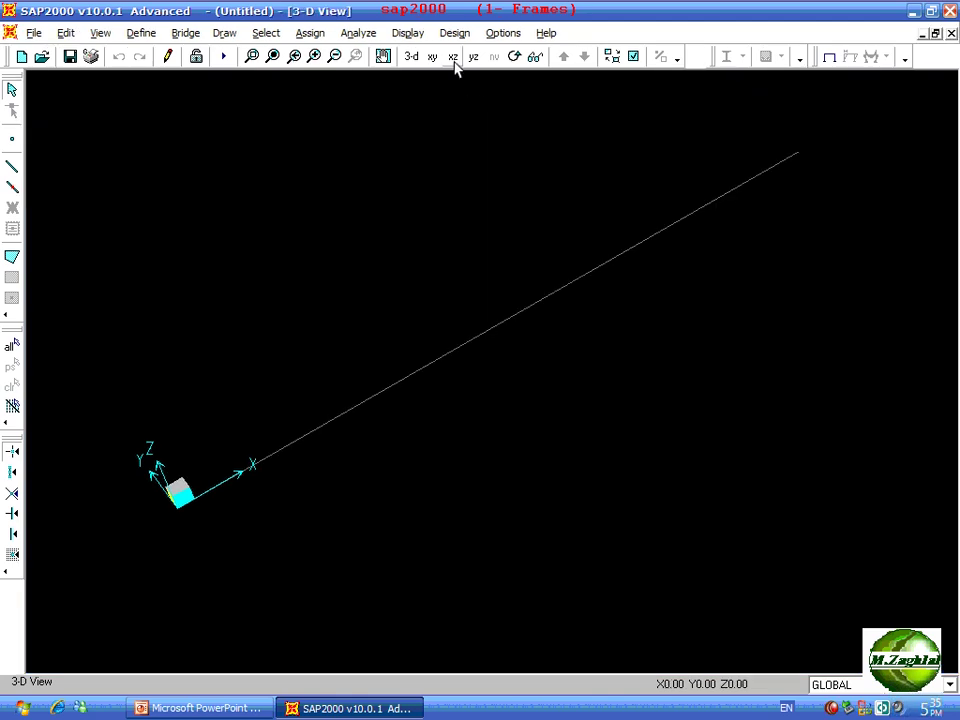
pyautogui.click(453, 58)
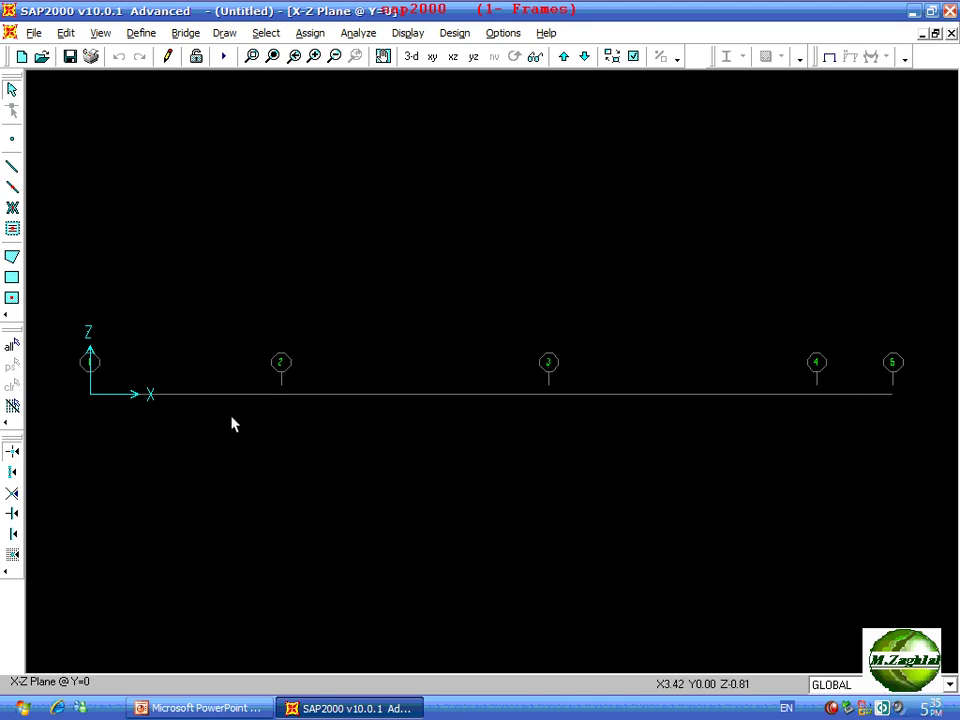
pyautogui.moveTo(223, 358); pyautogui.dragTo(212, 333, button='middle')
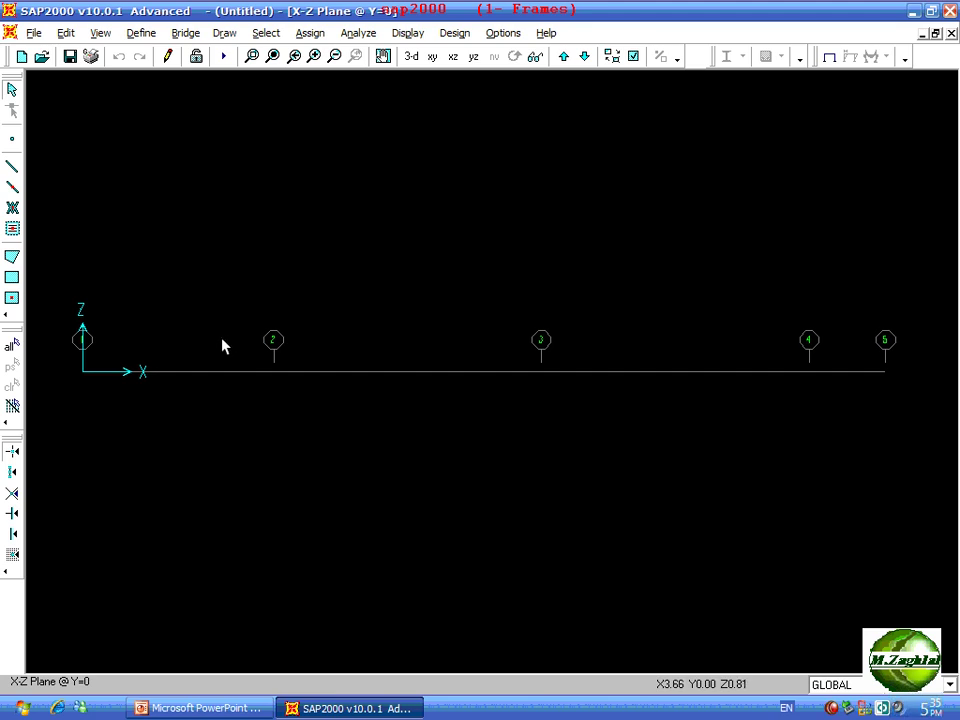
pyautogui.moveTo(223, 300); pyautogui.dragTo(238, 319, button='middle')
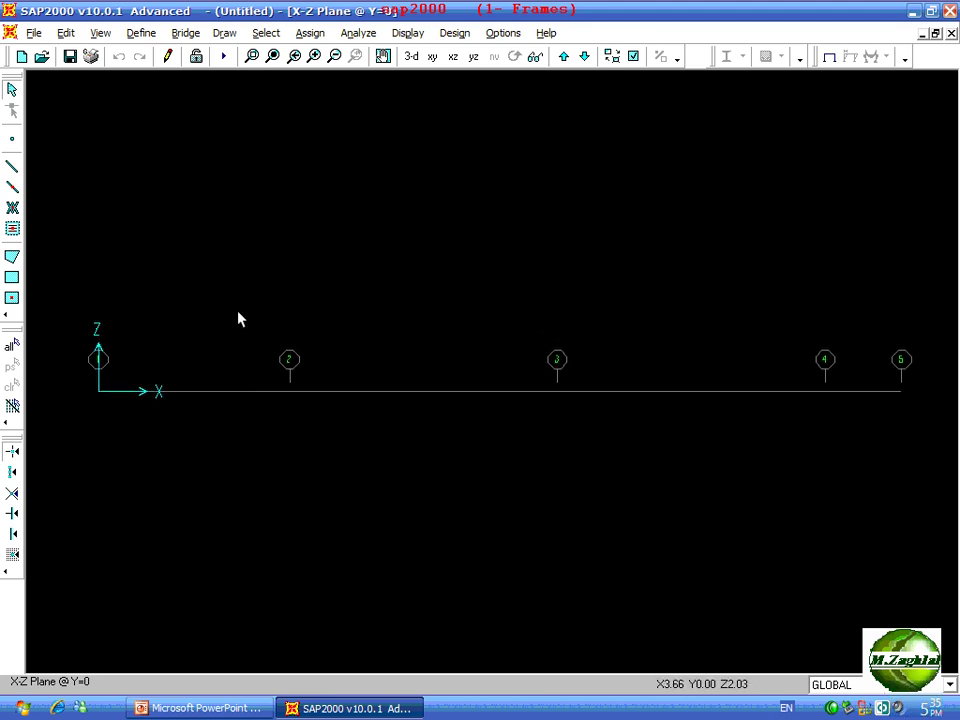
# Step: Open the frame section definitions and review the dimensions of the W8X58 wide-flange section
pyautogui.click(141, 33)
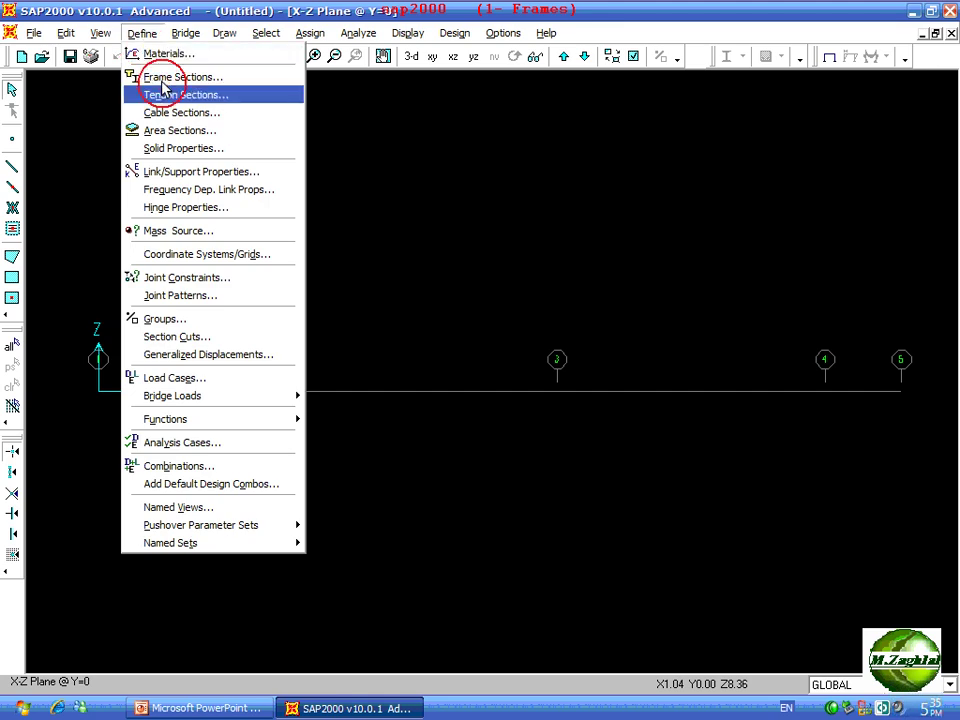
pyautogui.click(163, 78)
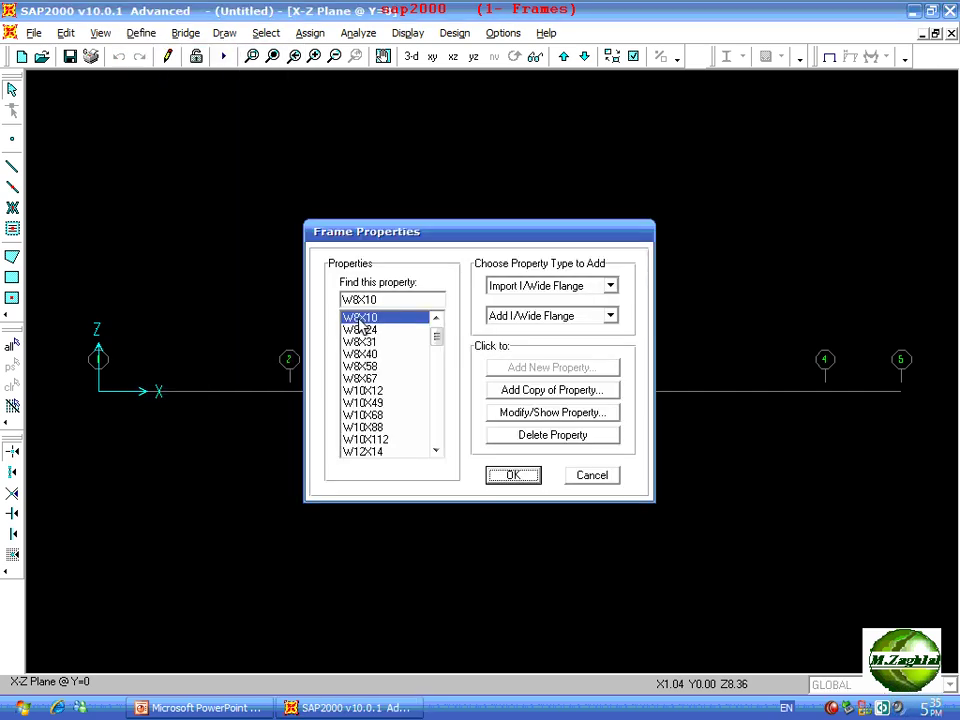
pyautogui.moveTo(358, 318); pyautogui.dragTo(372, 366)
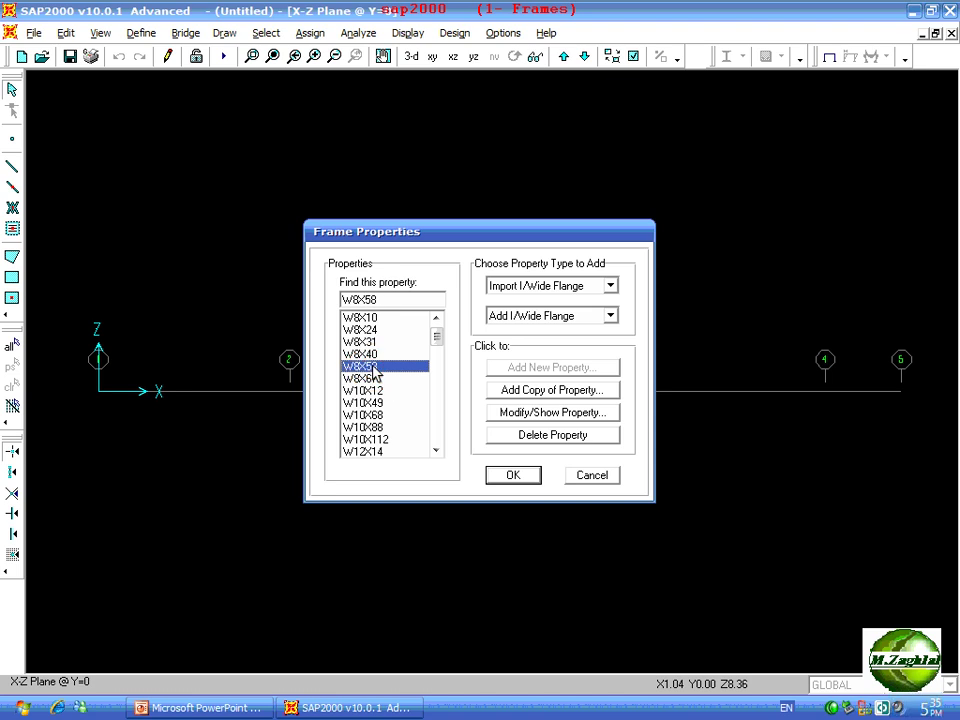
pyautogui.click(552, 416)
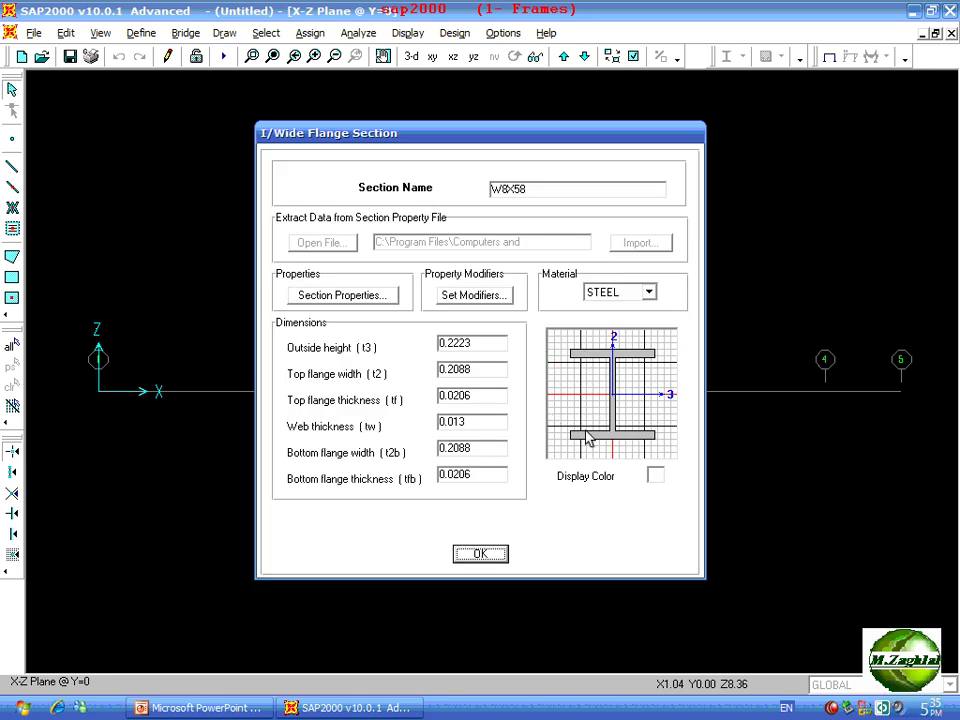
pyautogui.click(490, 354)
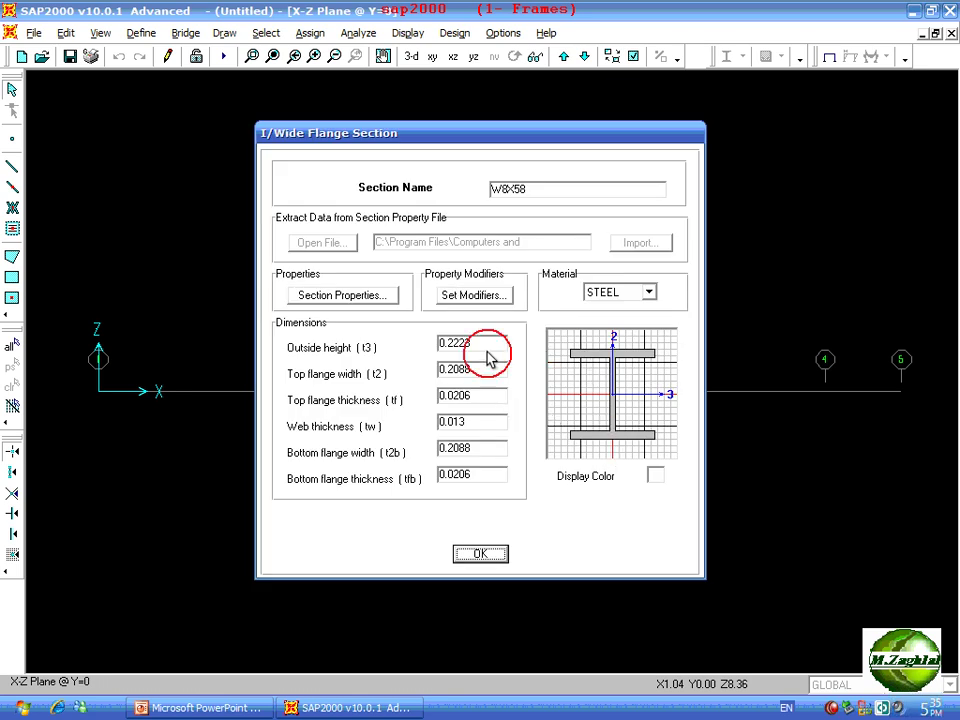
pyautogui.click(478, 558)
# Step: Delete the predefined frame sections from the properties list, starting at W8X40, and keep only W8X10
pyautogui.click(388, 354)
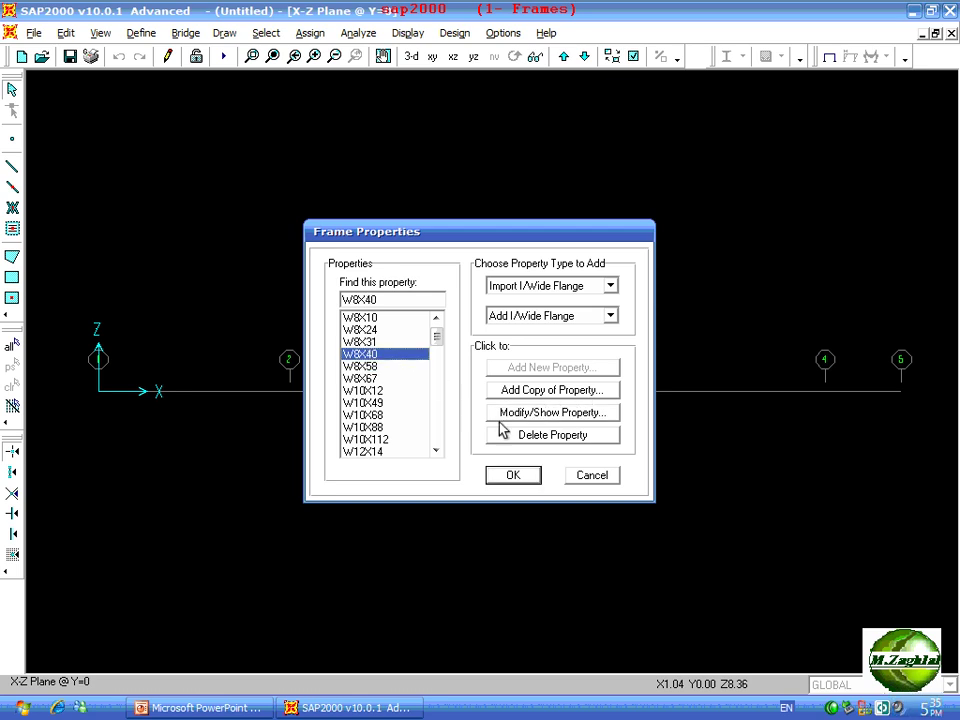
pyautogui.click(520, 442)
pyautogui.click(520, 437)
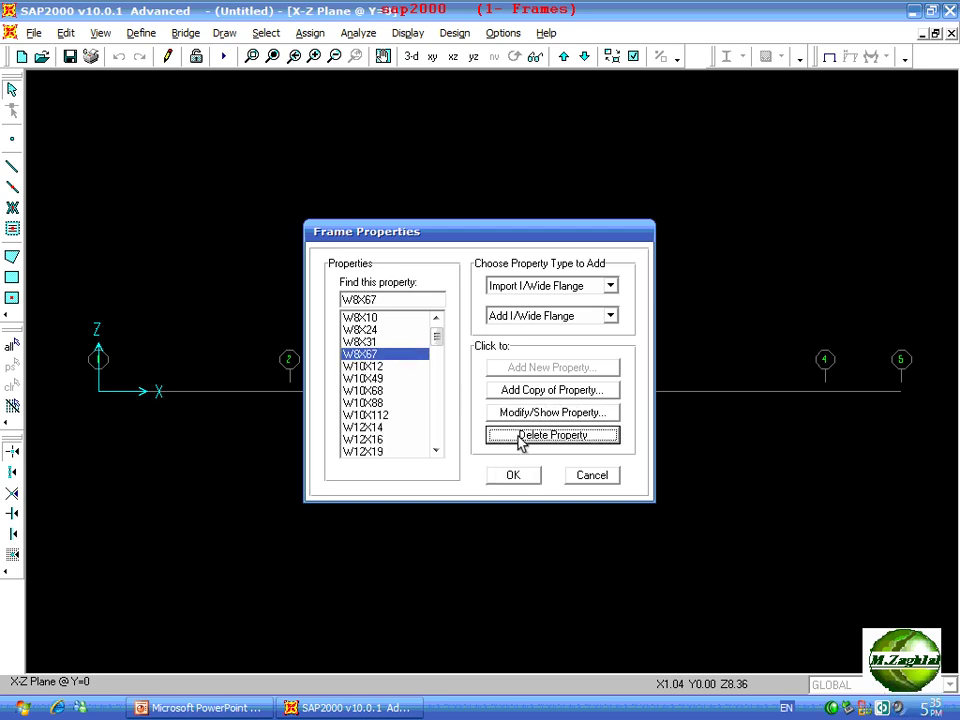
pyautogui.click(520, 437)
pyautogui.click(520, 437)
pyautogui.click(520, 437)
pyautogui.click(520, 437)
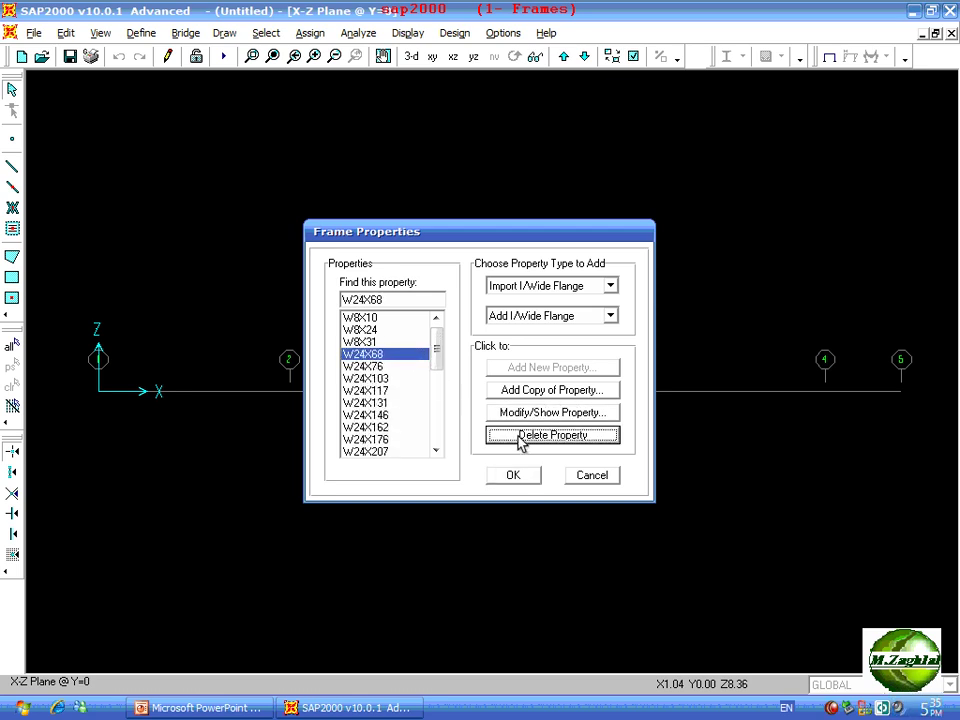
pyautogui.click(520, 437)
pyautogui.click(520, 437)
pyautogui.click(520, 437)
pyautogui.click(520, 437)
pyautogui.click(520, 437)
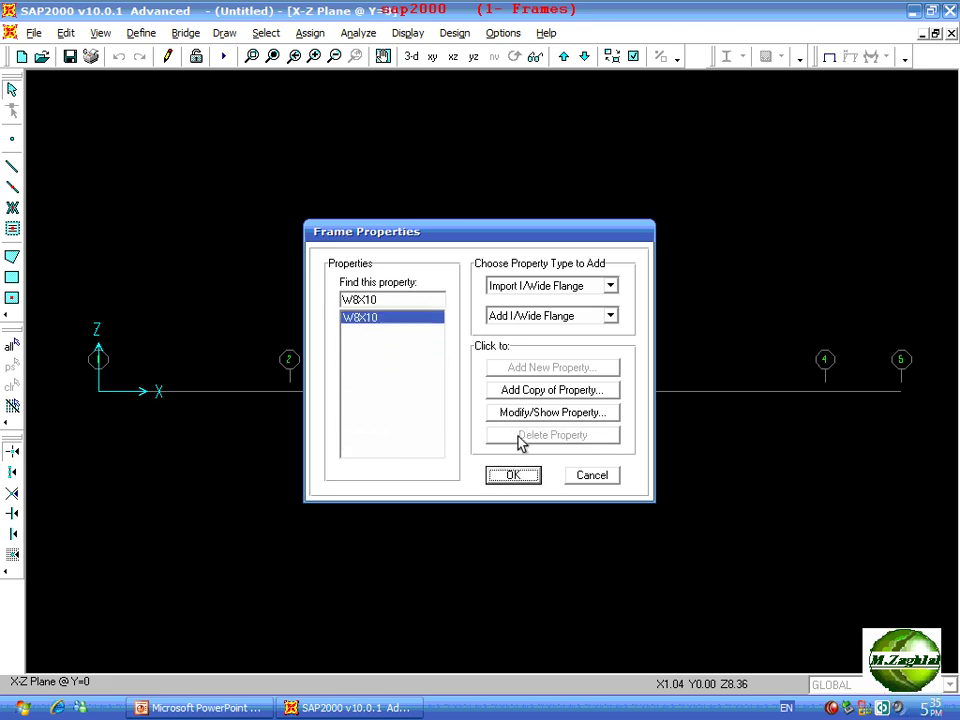
pyautogui.click(378, 322)
pyautogui.moveTo(441, 240); pyautogui.dragTo(420, 205)
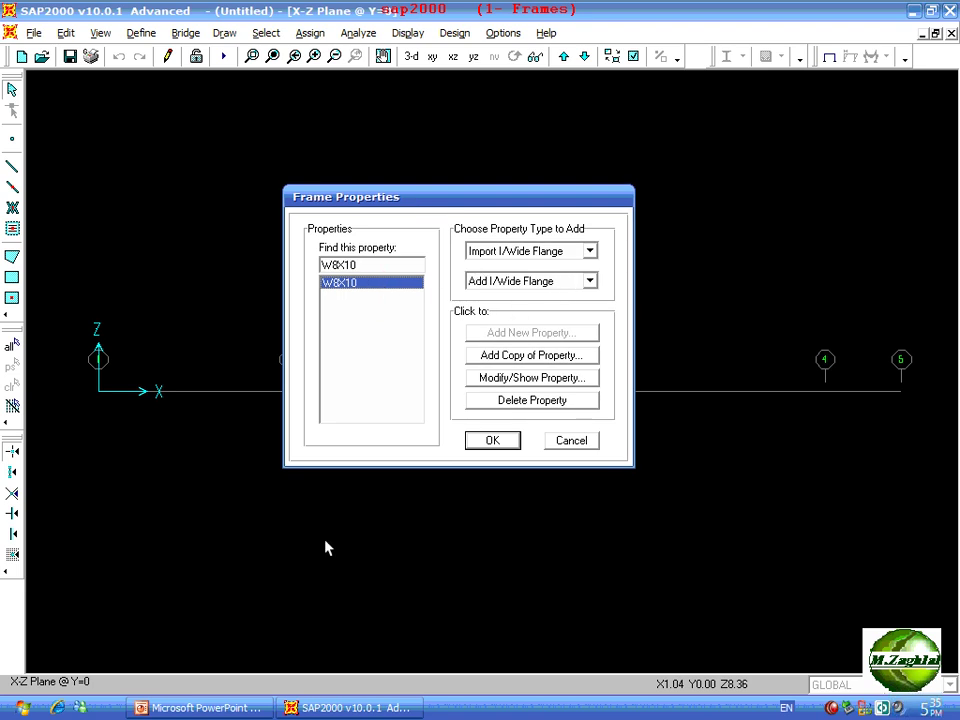
# Step: Check the required beam section on the PowerPoint slide and start adding a new rectangular frame section in SAP2000, with its name ready for editing
pyautogui.click(195, 707)
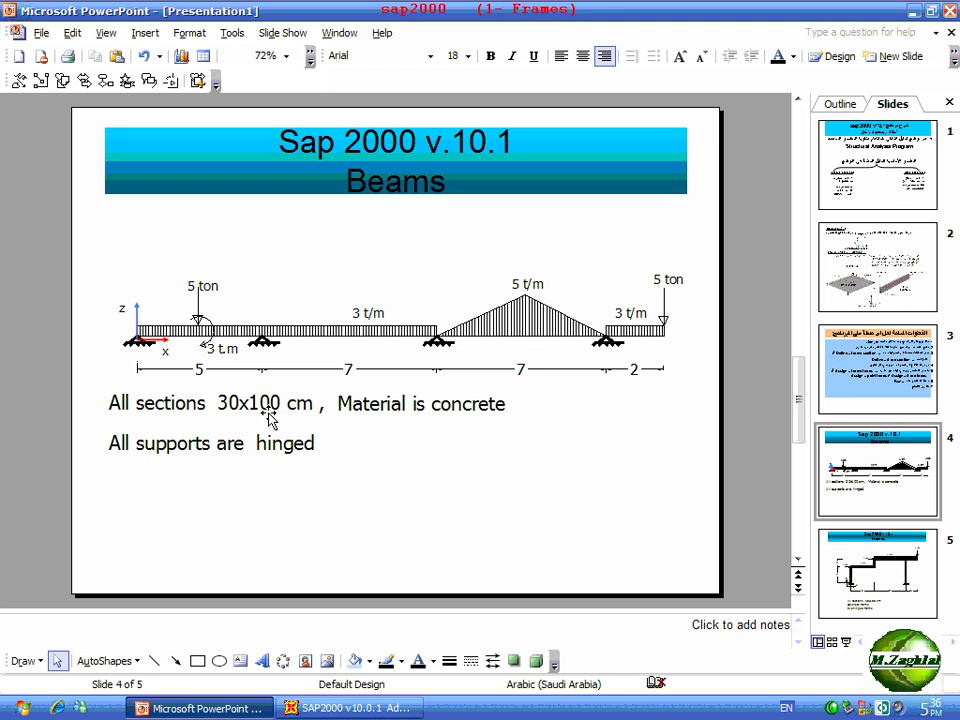
pyautogui.click(327, 712)
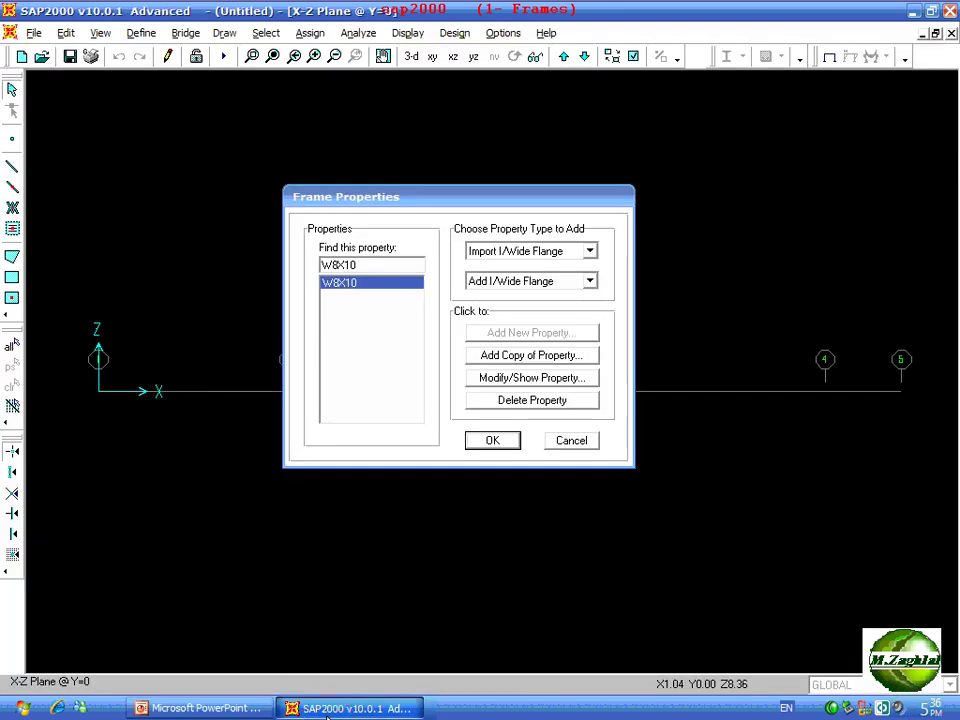
pyautogui.click(590, 282)
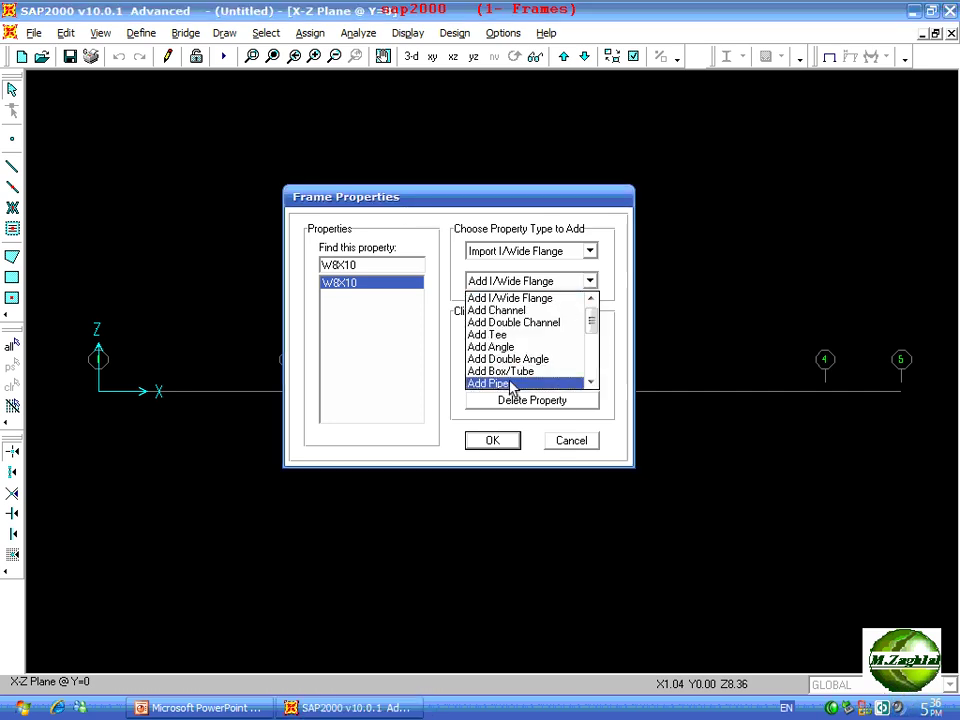
pyautogui.scroll(-3, 484, 368)
pyautogui.scroll(1, 493, 358)
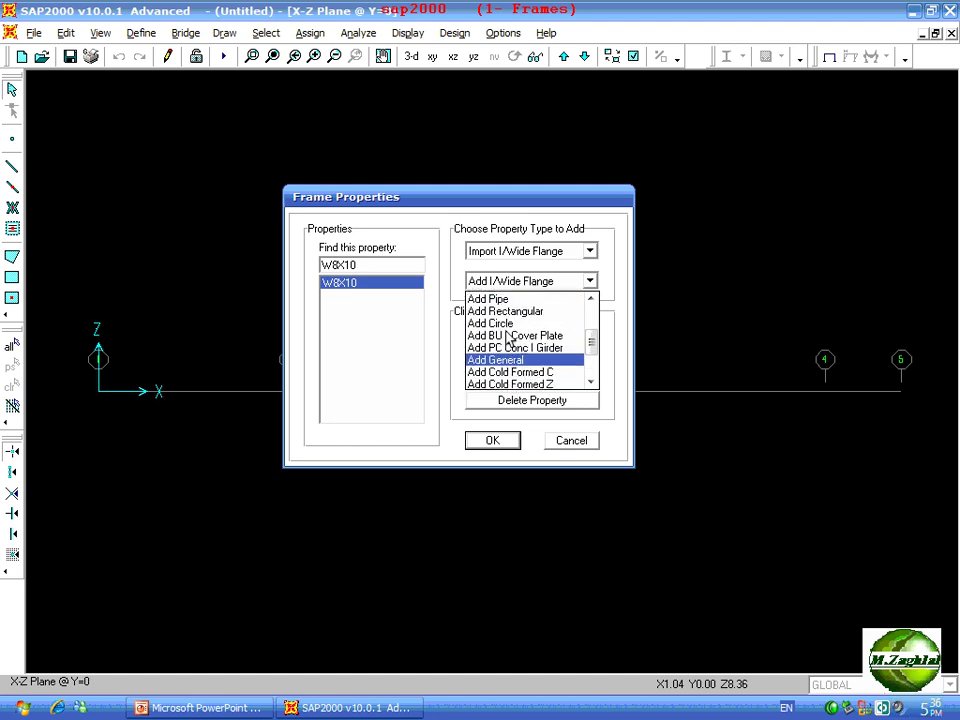
pyautogui.click(502, 323)
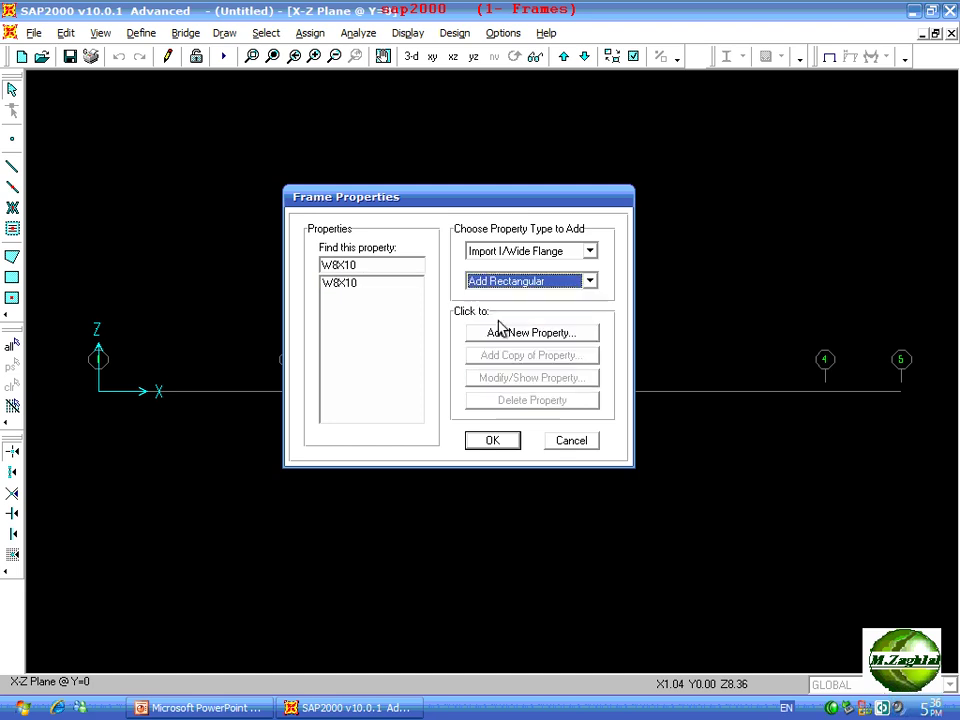
pyautogui.click(512, 332)
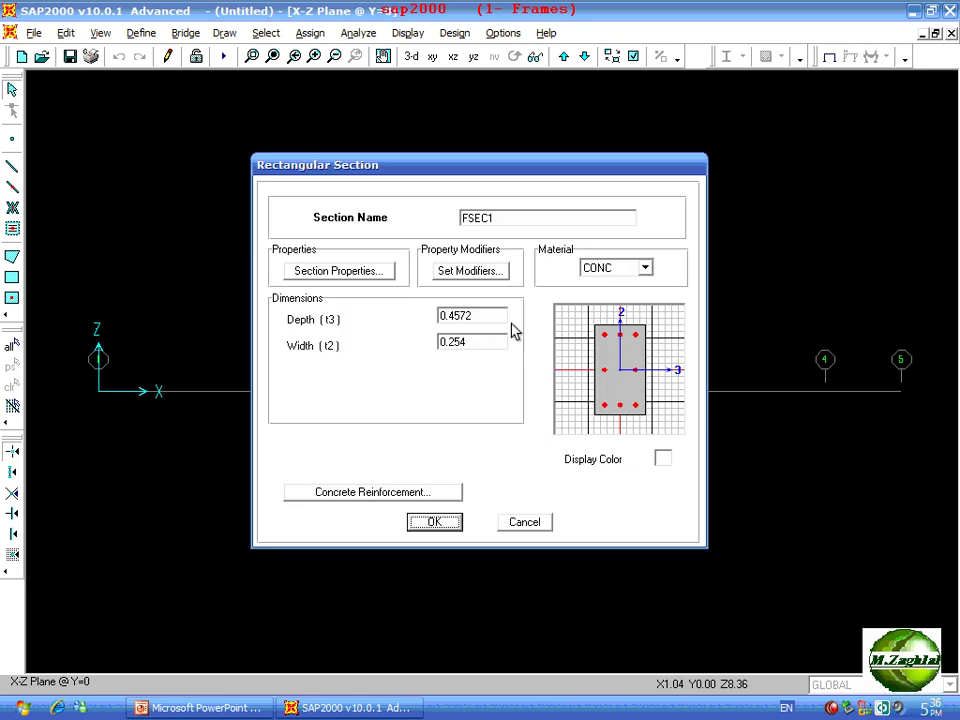
pyautogui.doubleClick(508, 219)
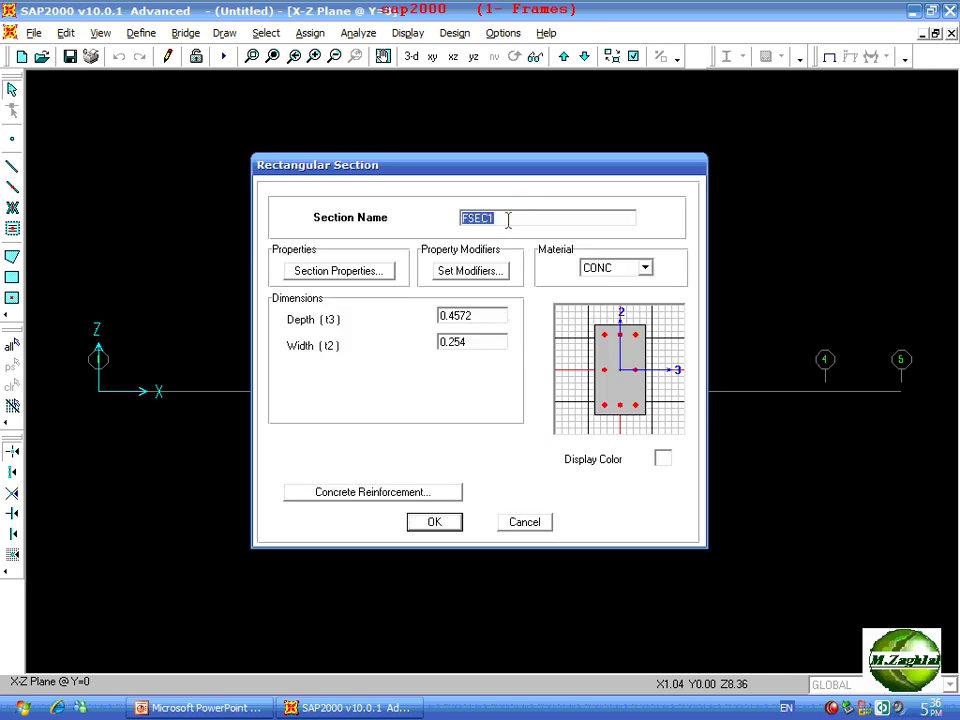